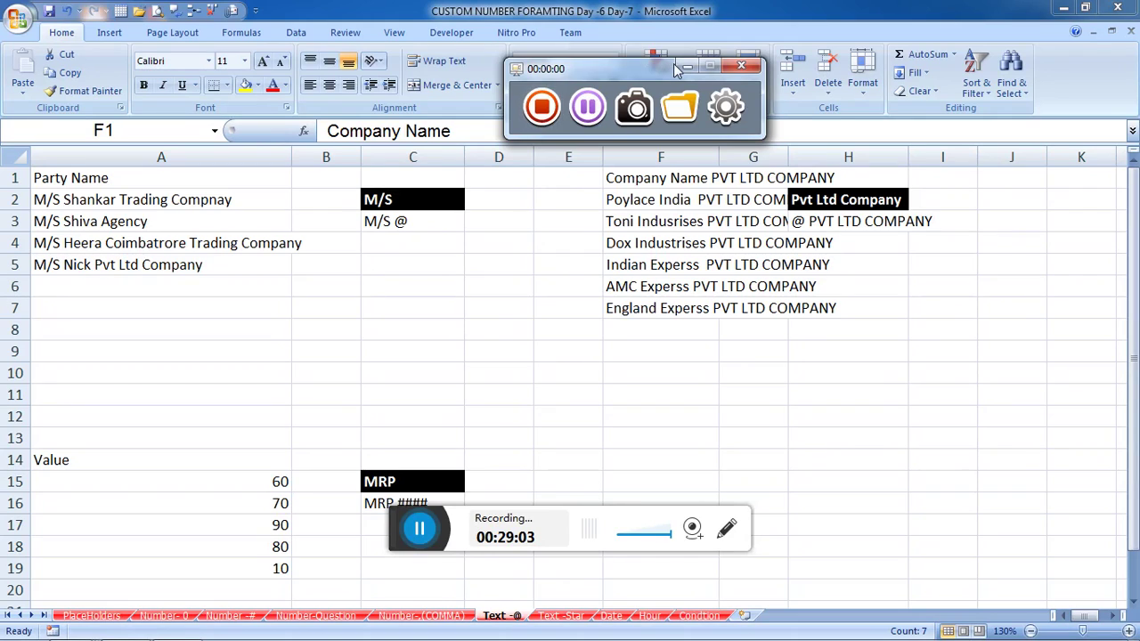
- Select cell F2, then select the five Value numbers in A15:A19 on the Text -@ sheet
left_click(687, 66)
left_click(647, 132)
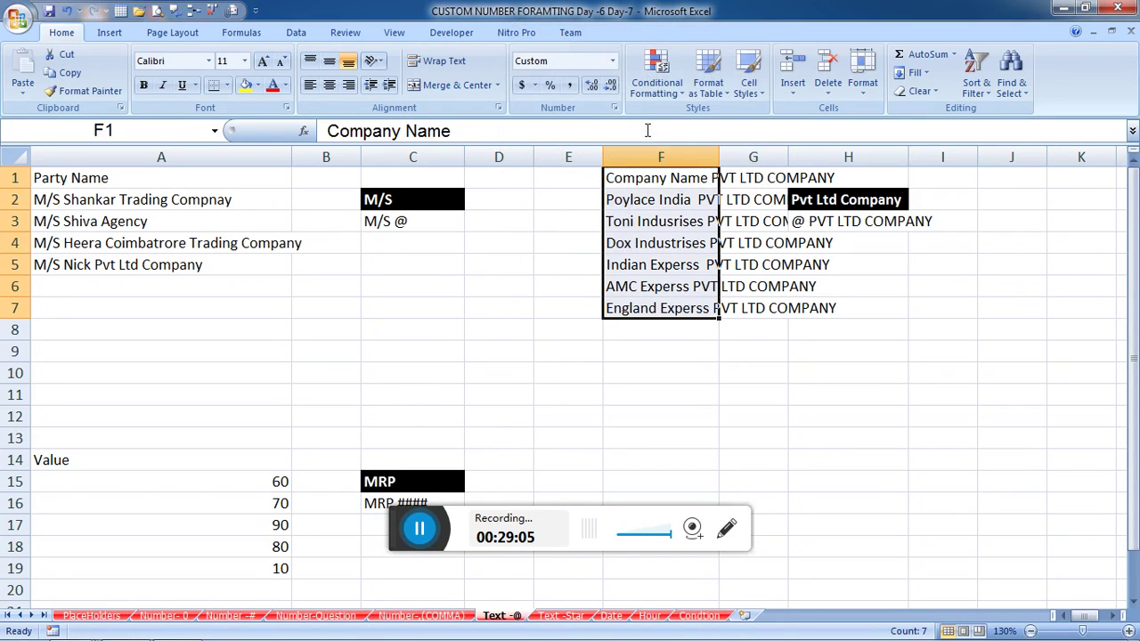
left_click(713, 201)
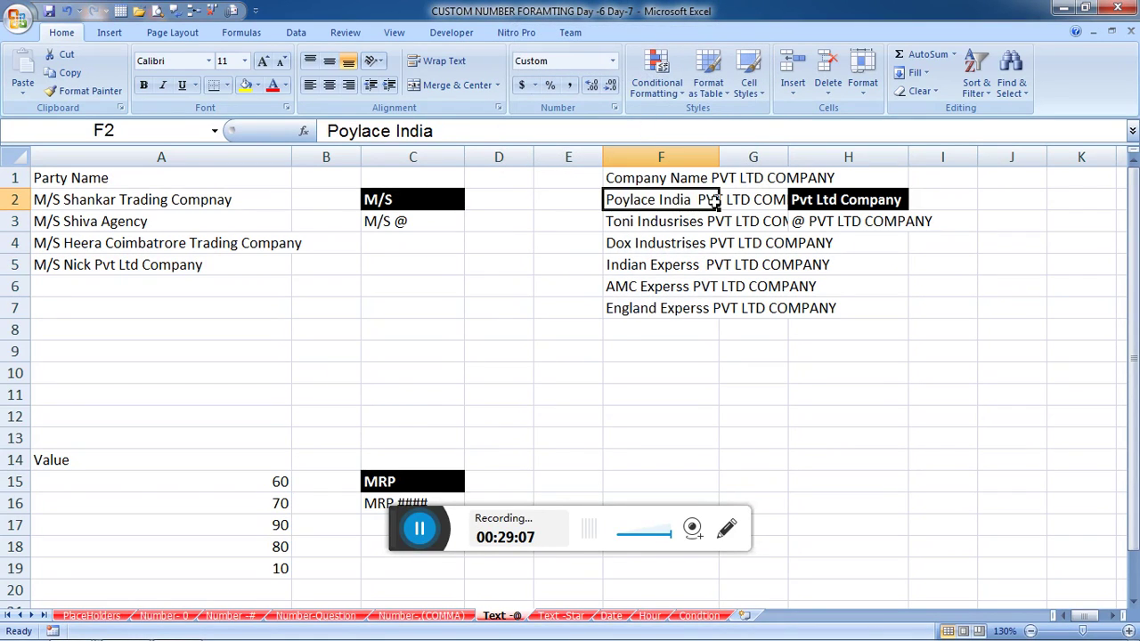
scroll(712, 202, "down", 3)
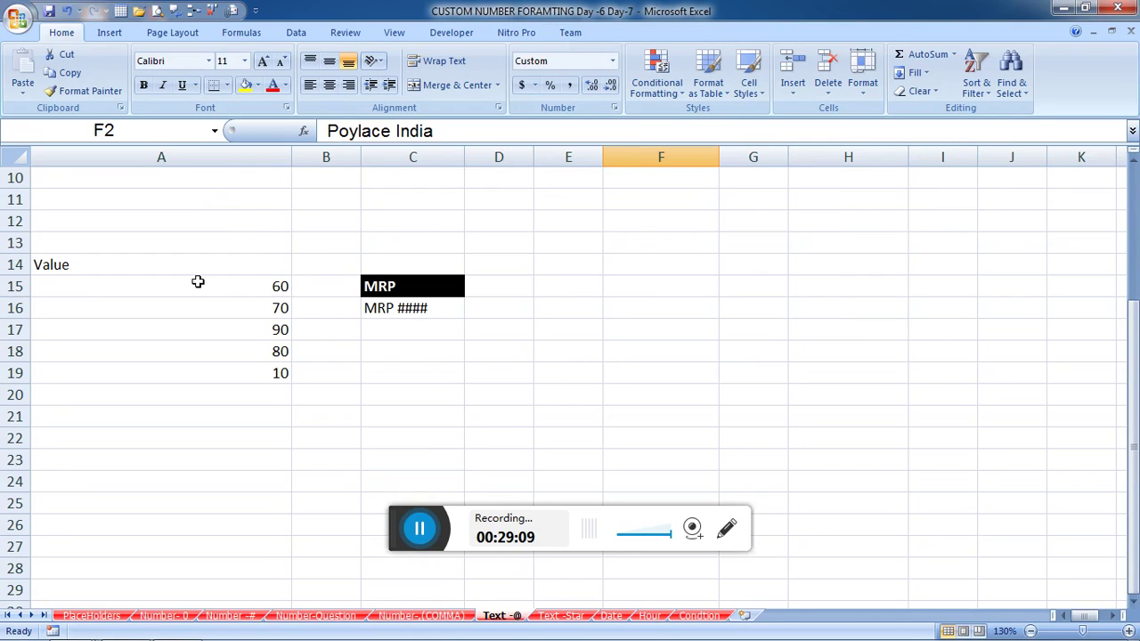
left_click(229, 279)
left_click_drag(251, 285, 249, 372)
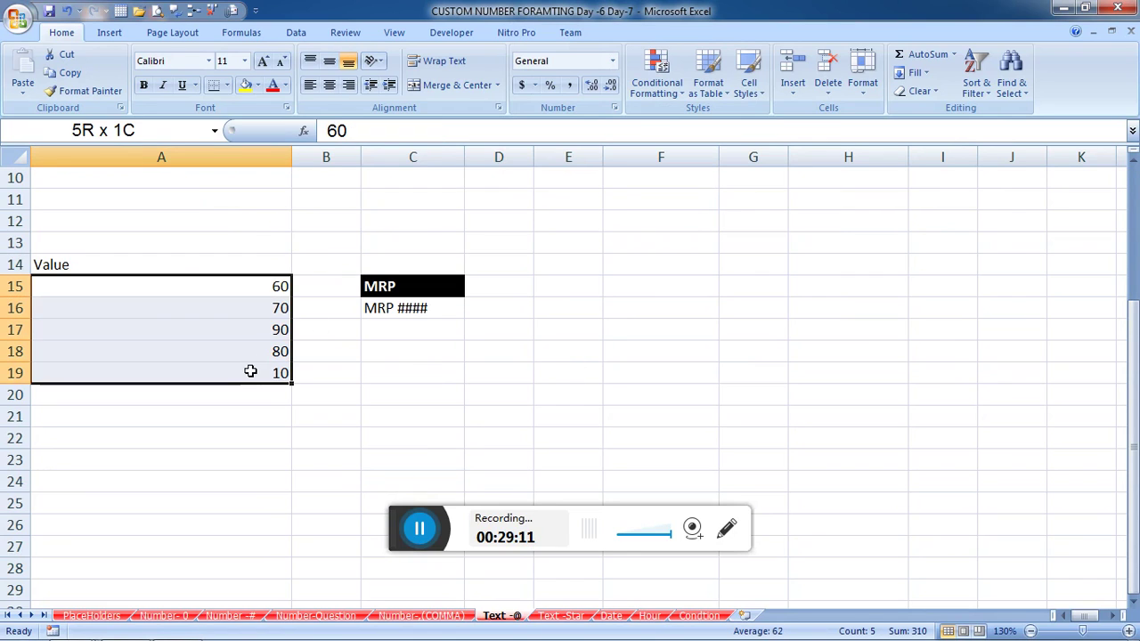
- Apply the custom number format "MRP" @ to the Value cells A15:A19
left_click(614, 107)
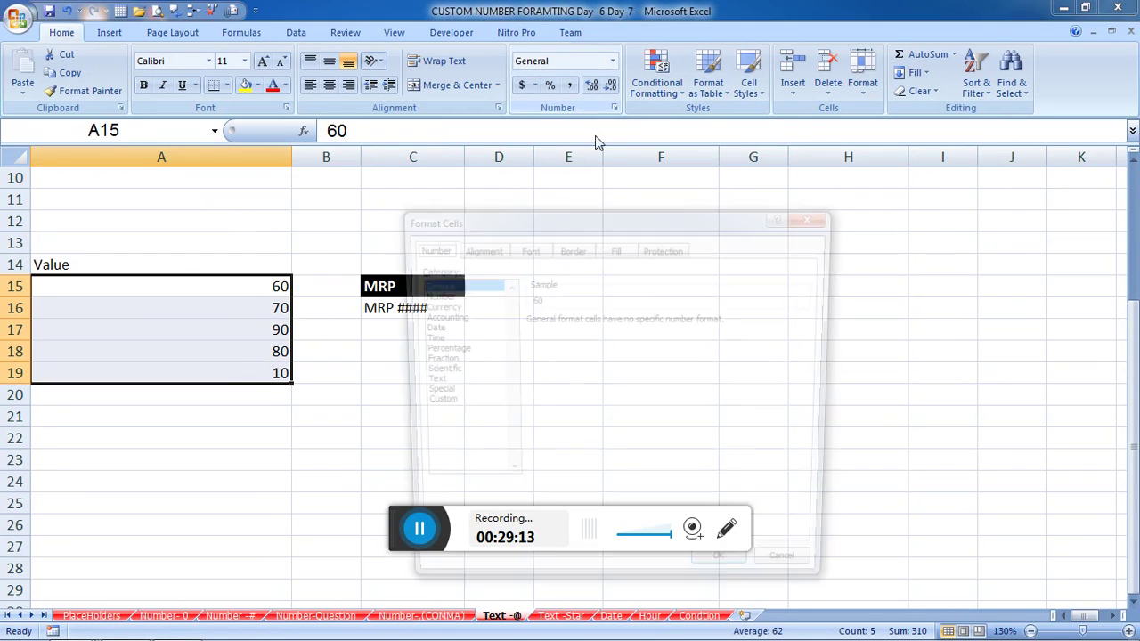
left_click(449, 405)
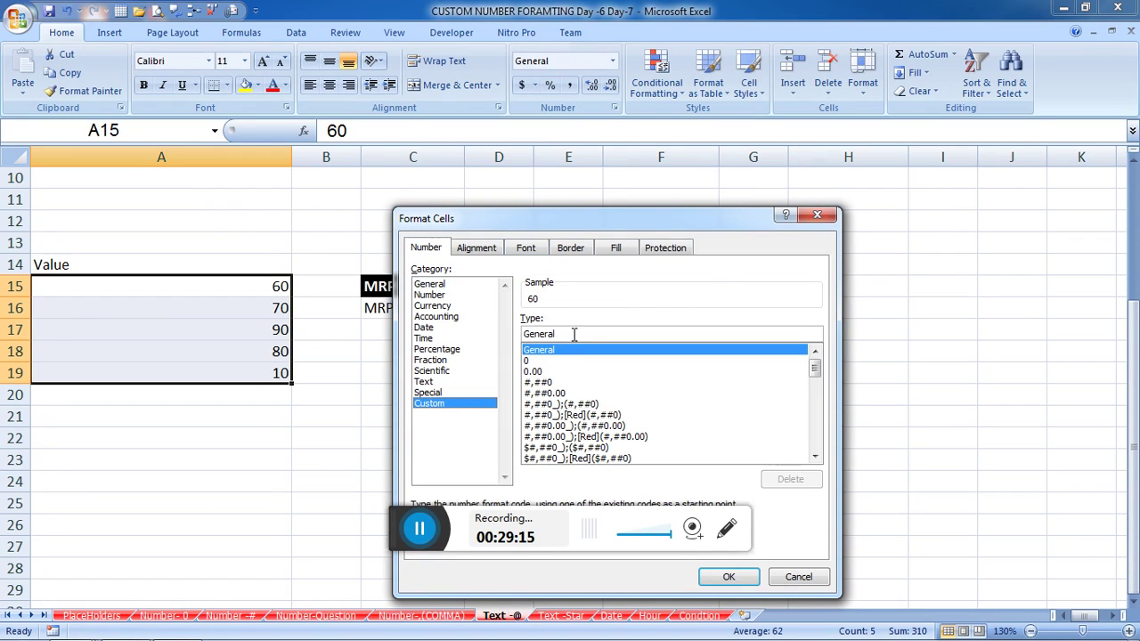
left_click_drag(566, 333, 495, 336)
type("\"MR")
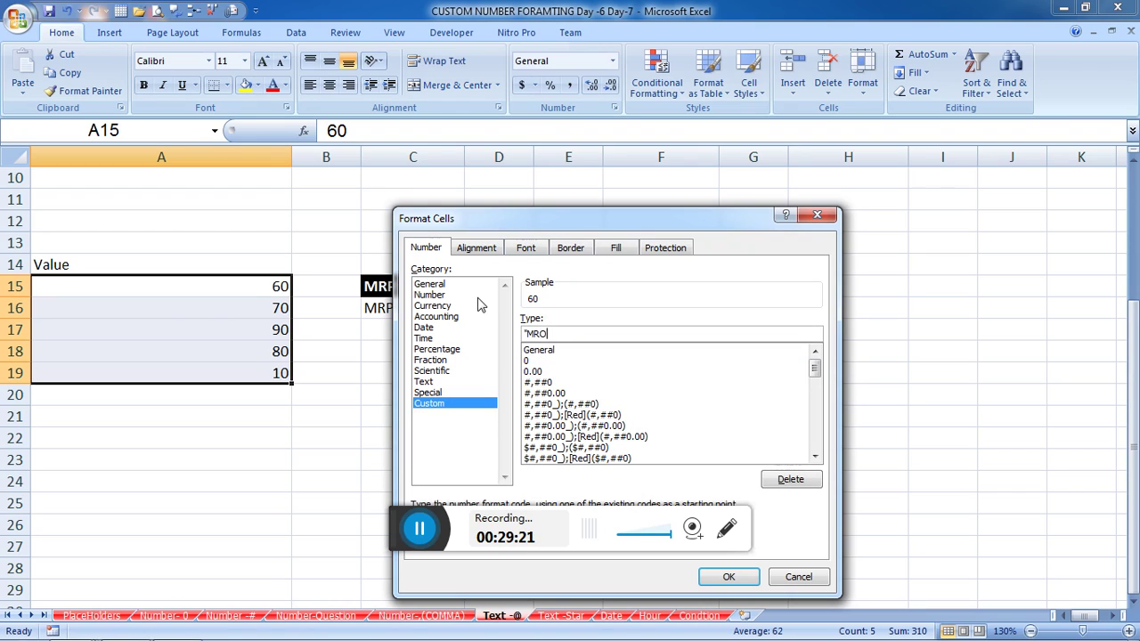
type("P\" ")
type("@")
key("Return")
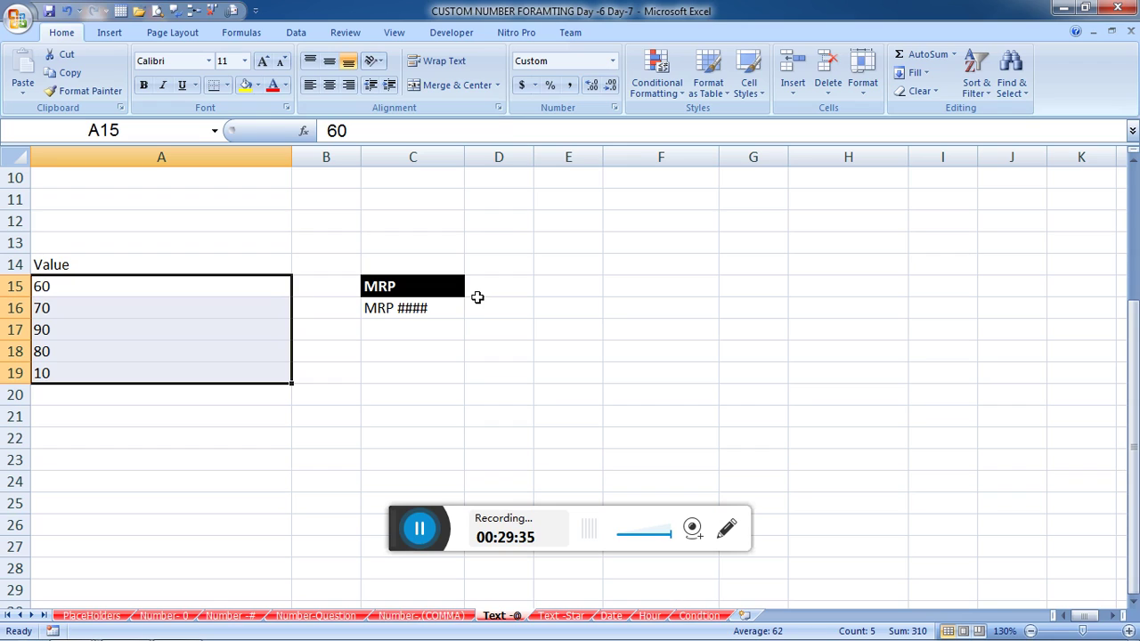
- Prefix A15's 60 with an apostrophe so it becomes text reading MRP 60
key("F2")
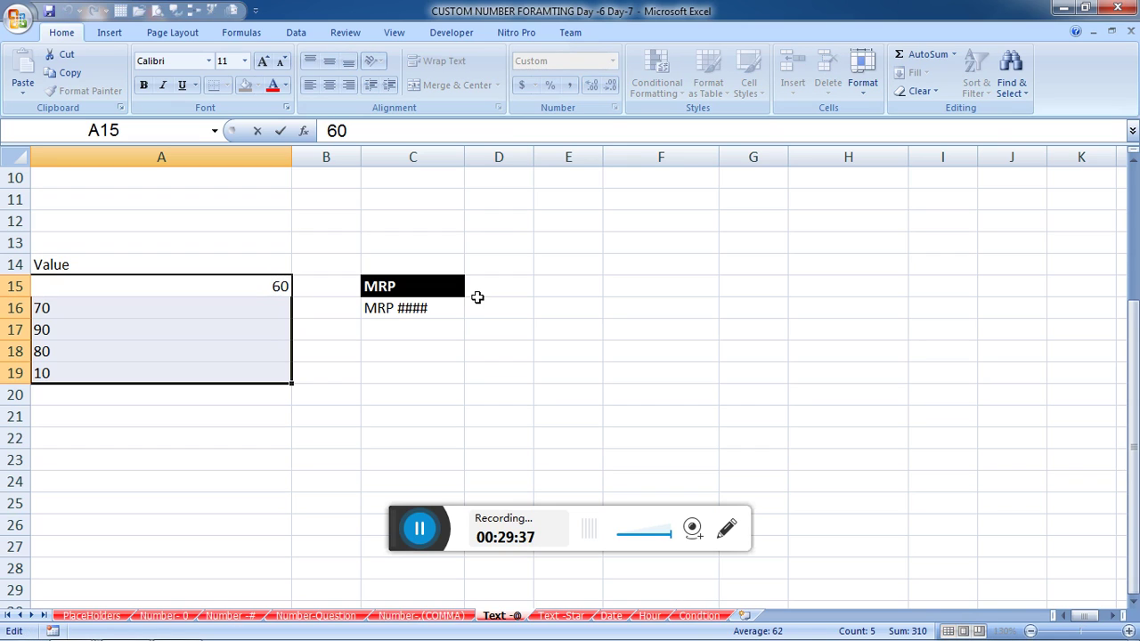
type("'")
key("Return")
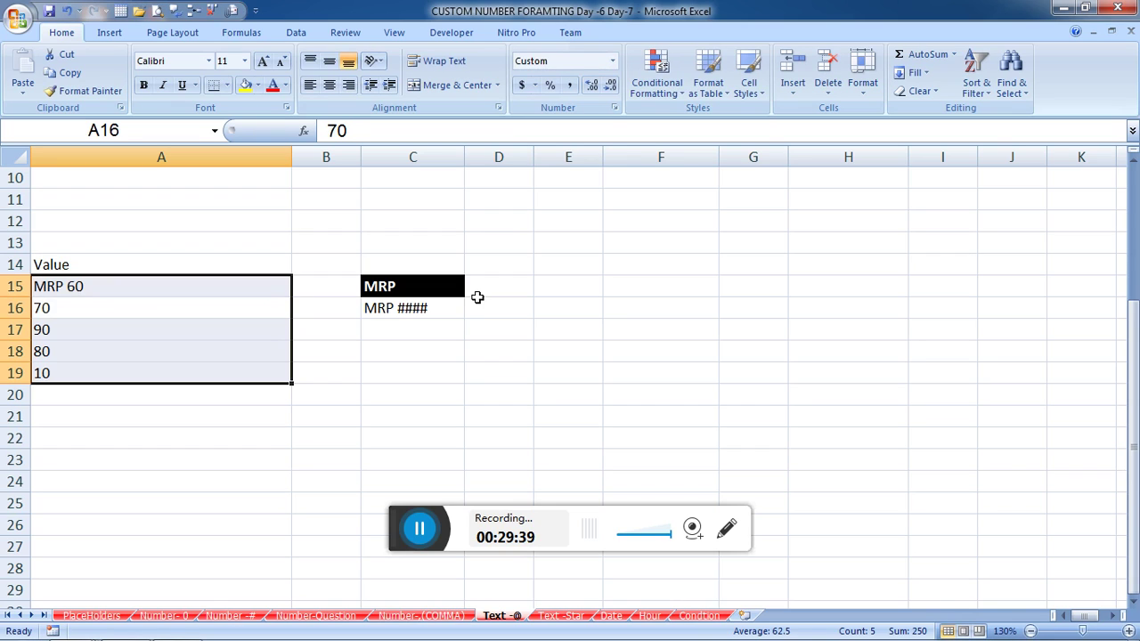
key("Down")
key("Up")
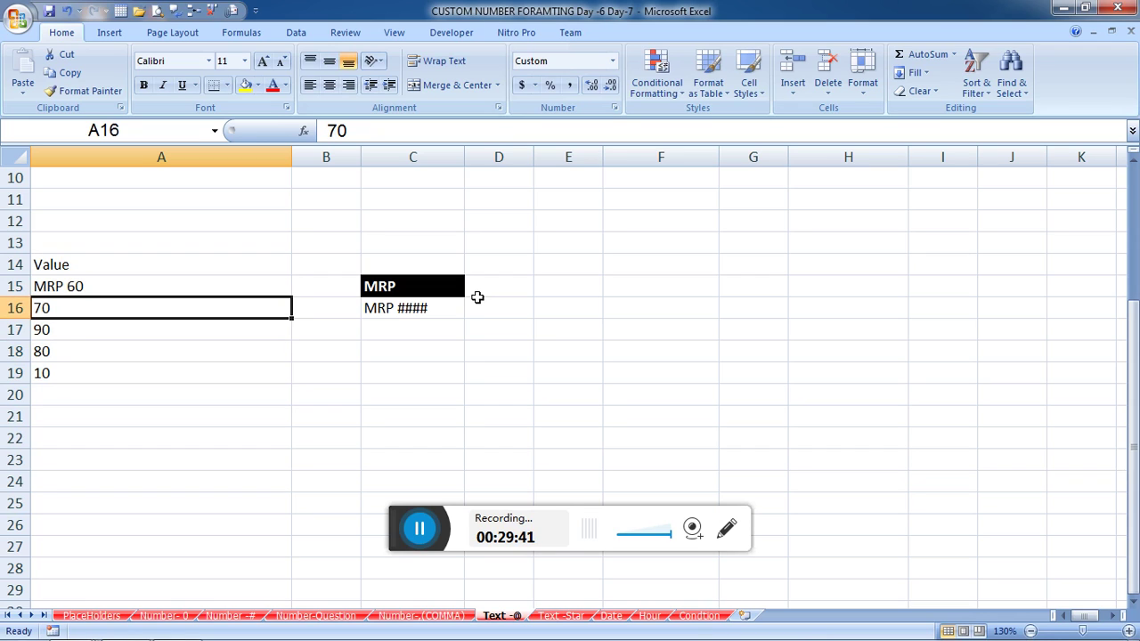
- Convert A16 and A17 to text with apostrophes so they read MRP 70 and MRP 90
key("F2")
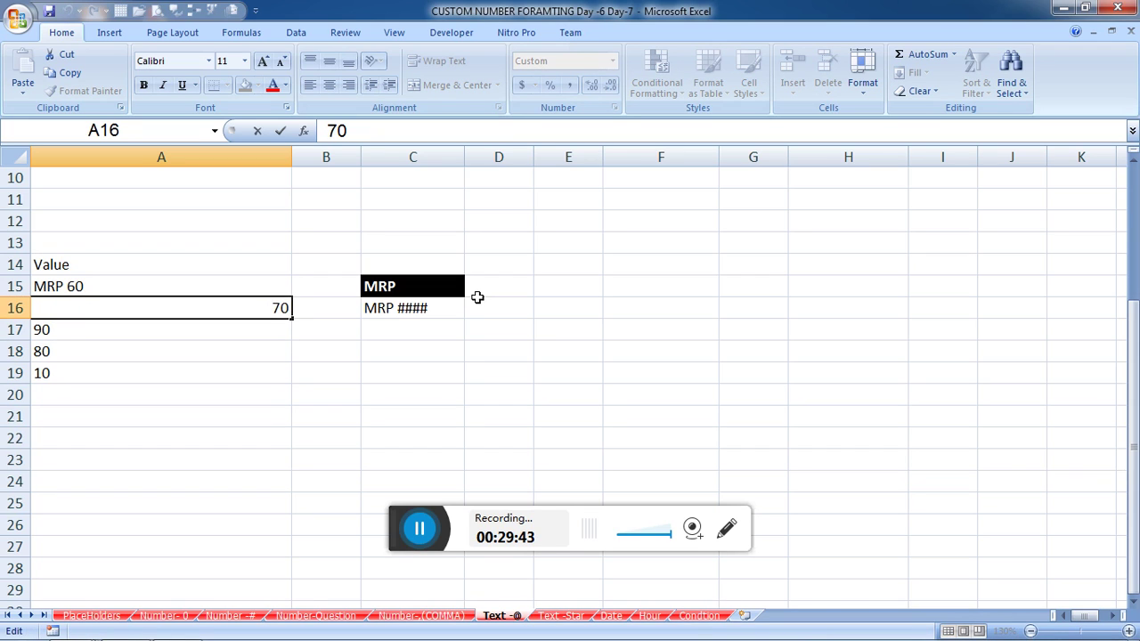
key("Home")
type("'")
key("Return")
key("F2")
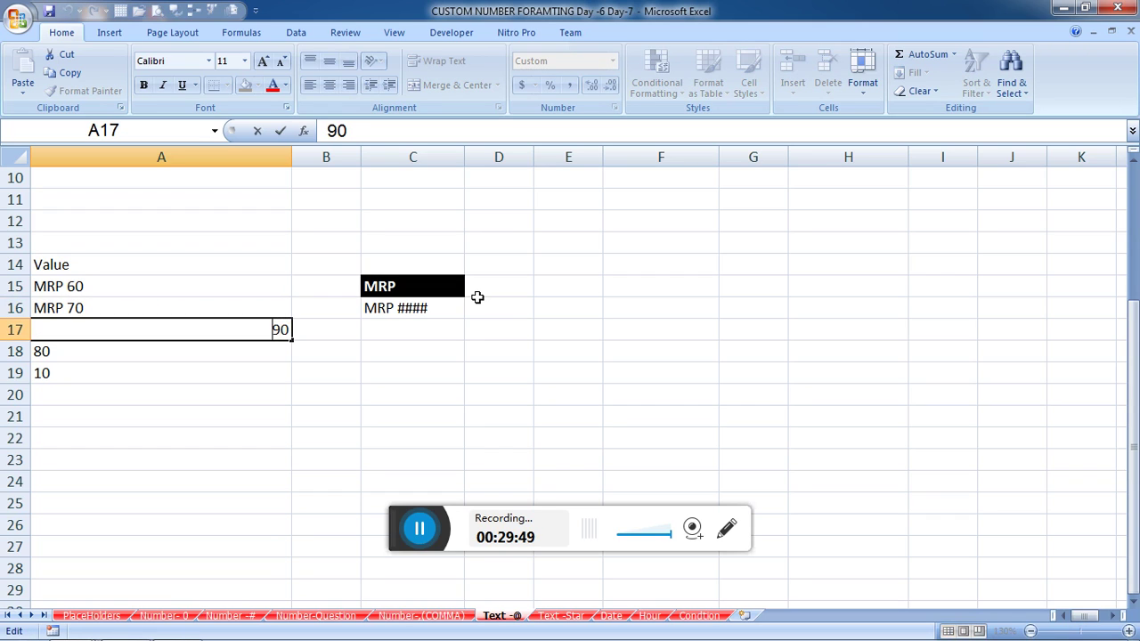
type("'")
key("Return")
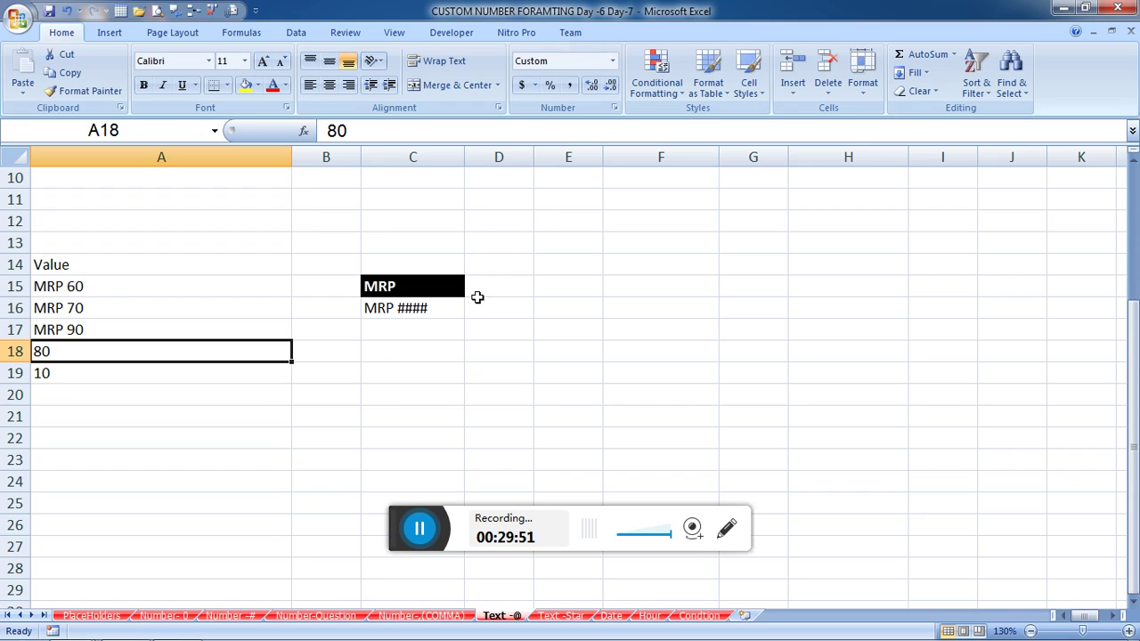
key("F1")
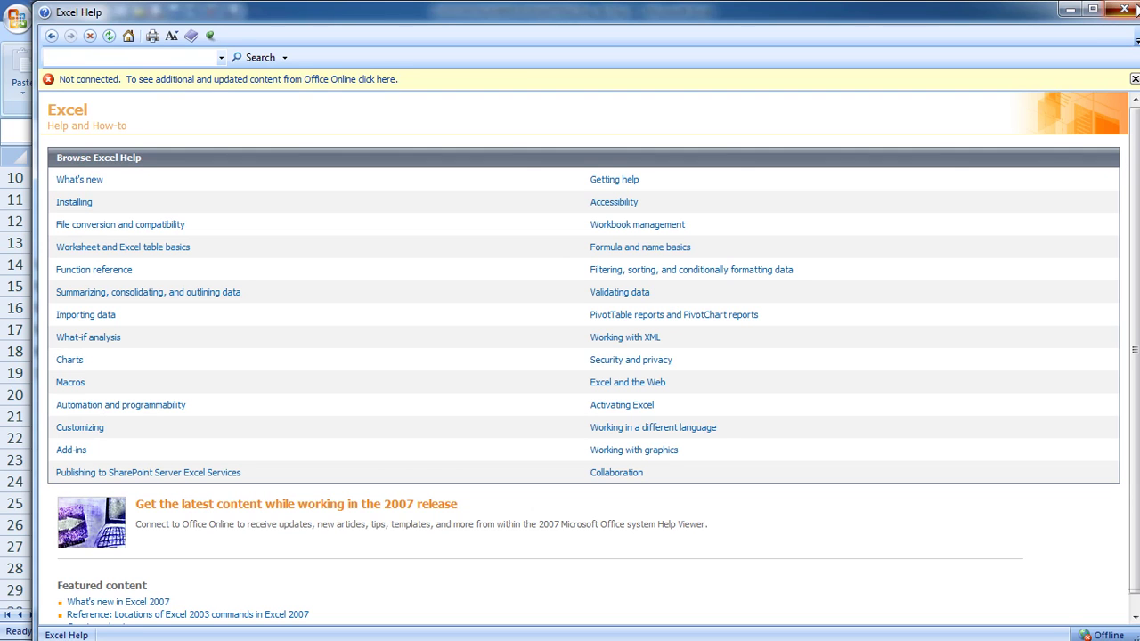
left_click(1124, 8)
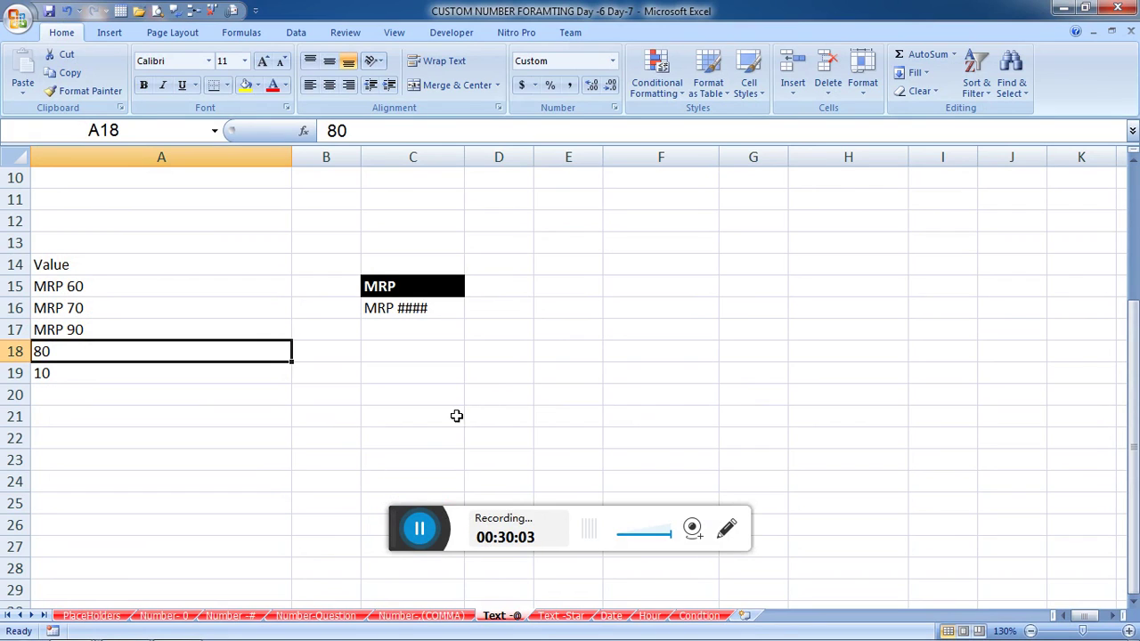
- Select A2, then switch to the Text -Star sheet
scroll(378, 493, "up", 3)
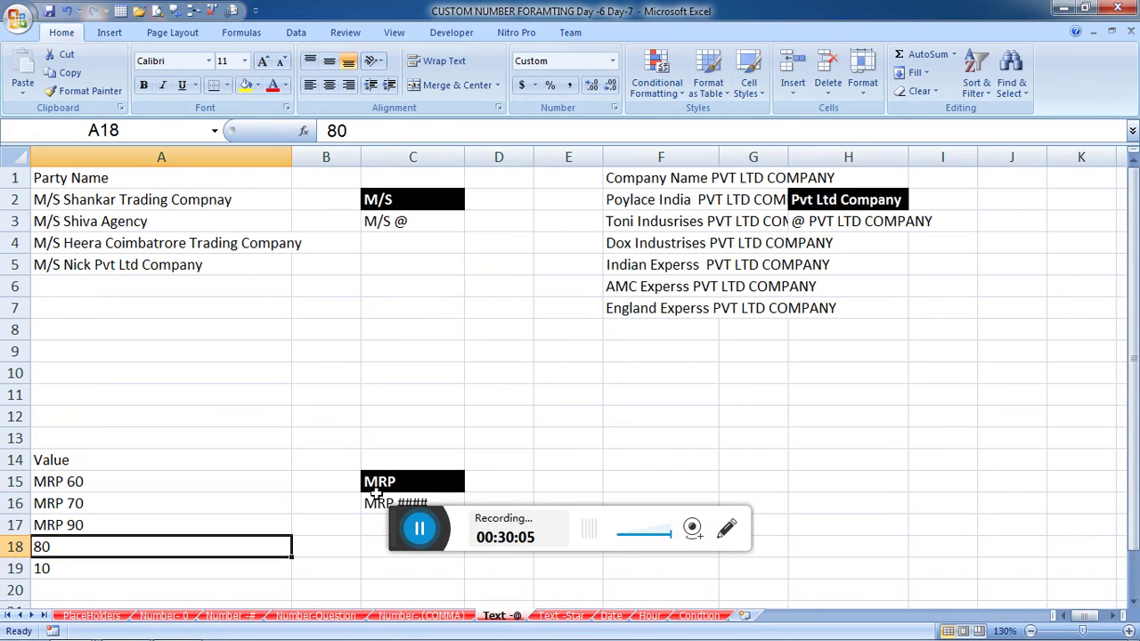
left_click(146, 202)
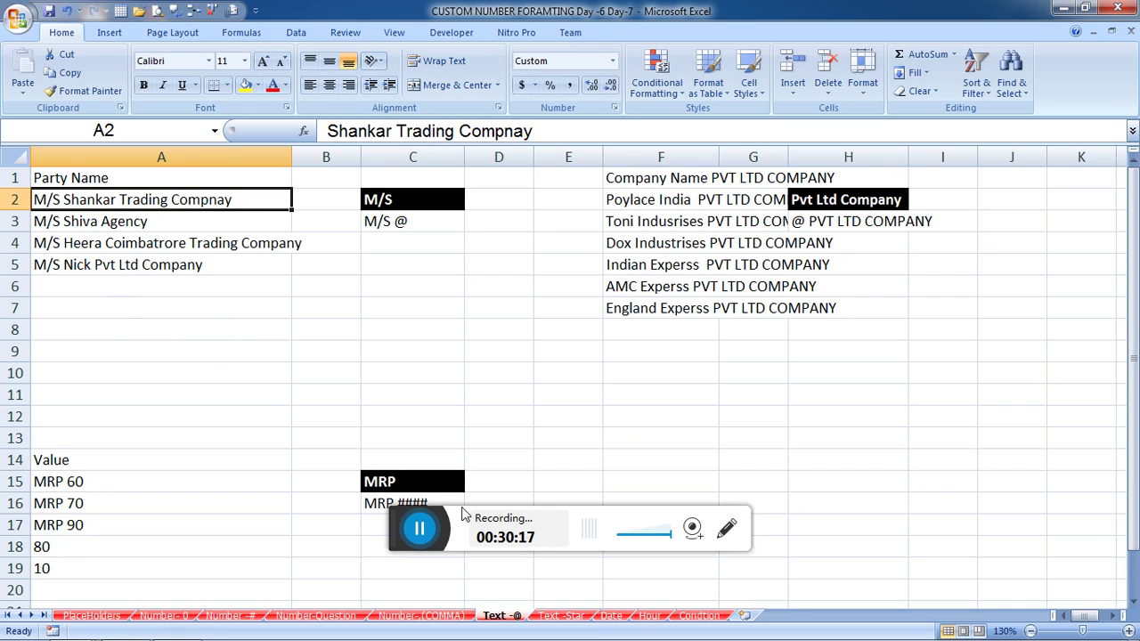
left_click(571, 622)
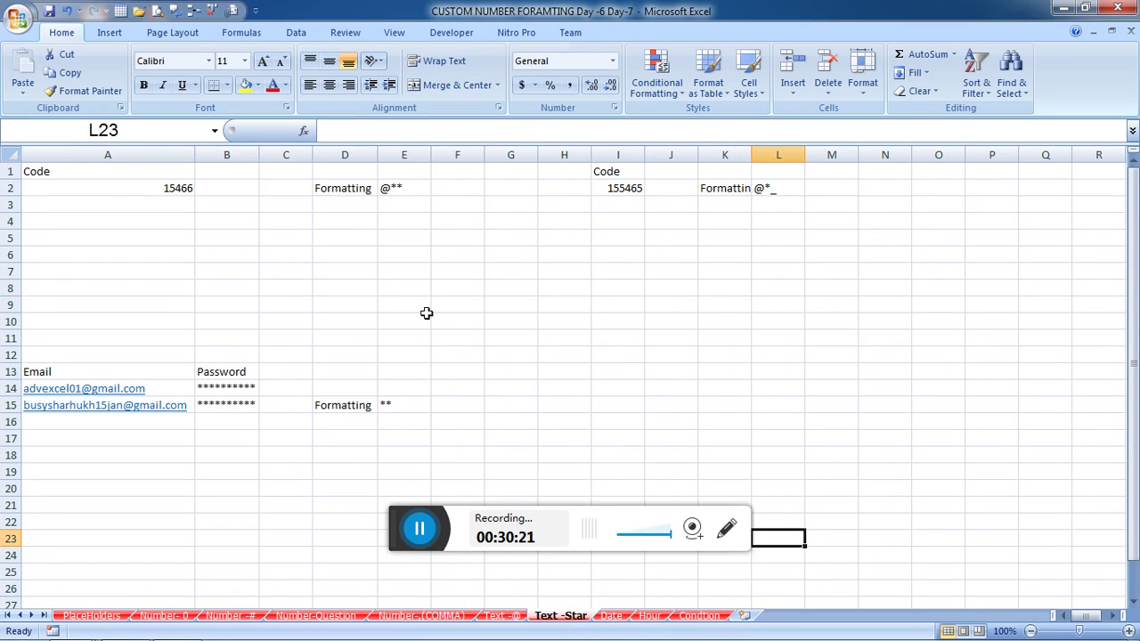
- Zoom in and enter 1023 followed by ten asterisks in cell D4
scroll(425, 305, "up", 2, "ctrl")
scroll(422, 312, "up", 1)
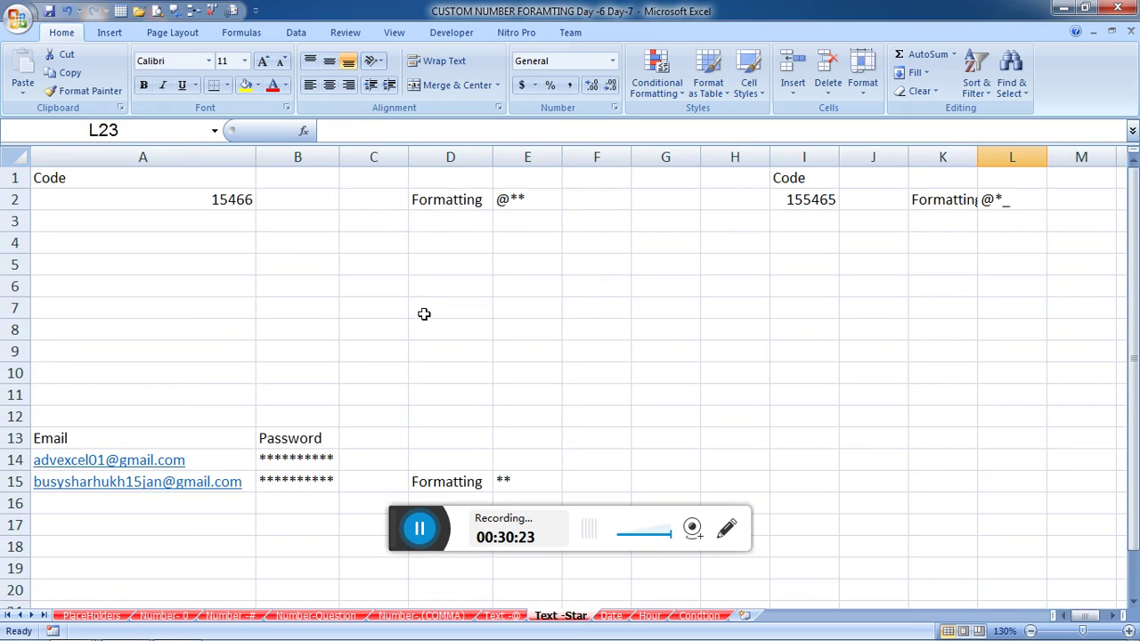
scroll(421, 329, "up", 1, "ctrl")
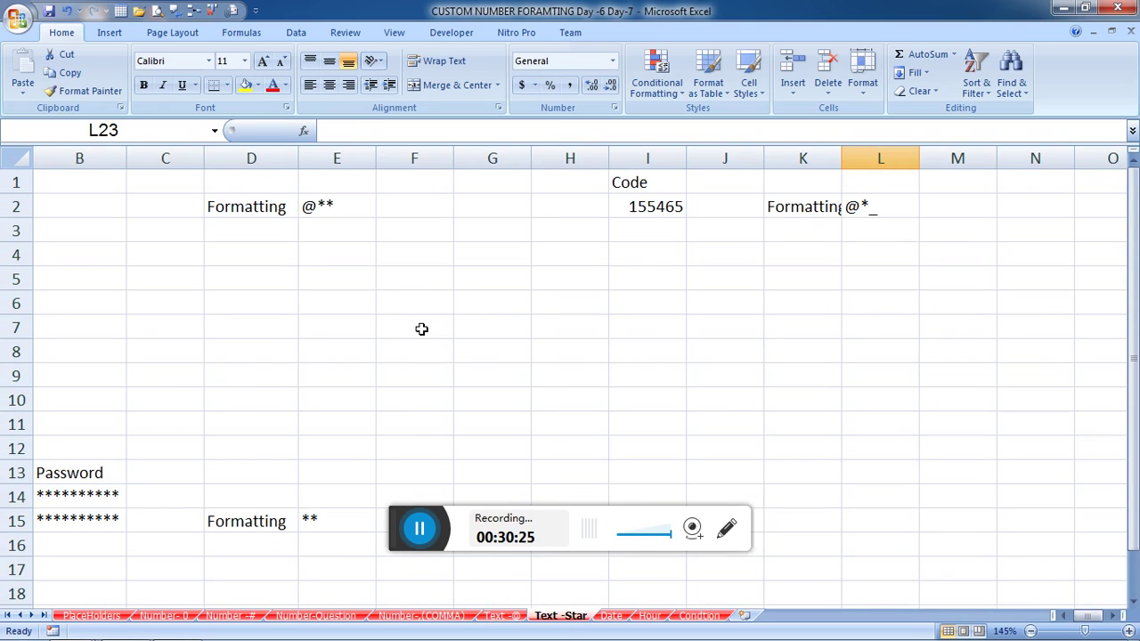
left_click(250, 248)
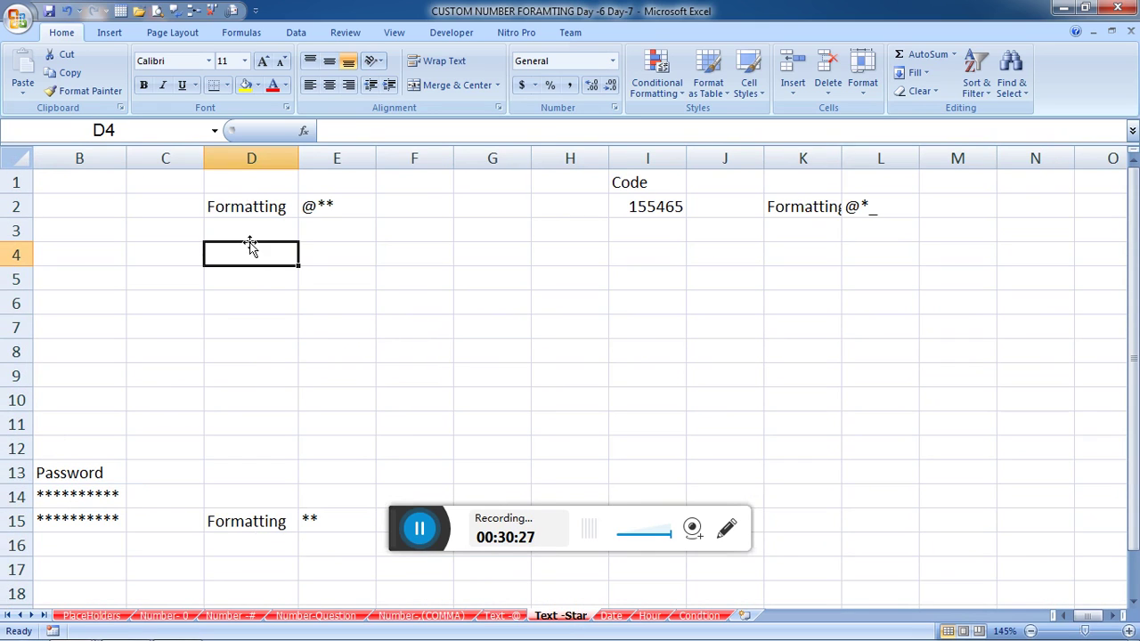
type("10")
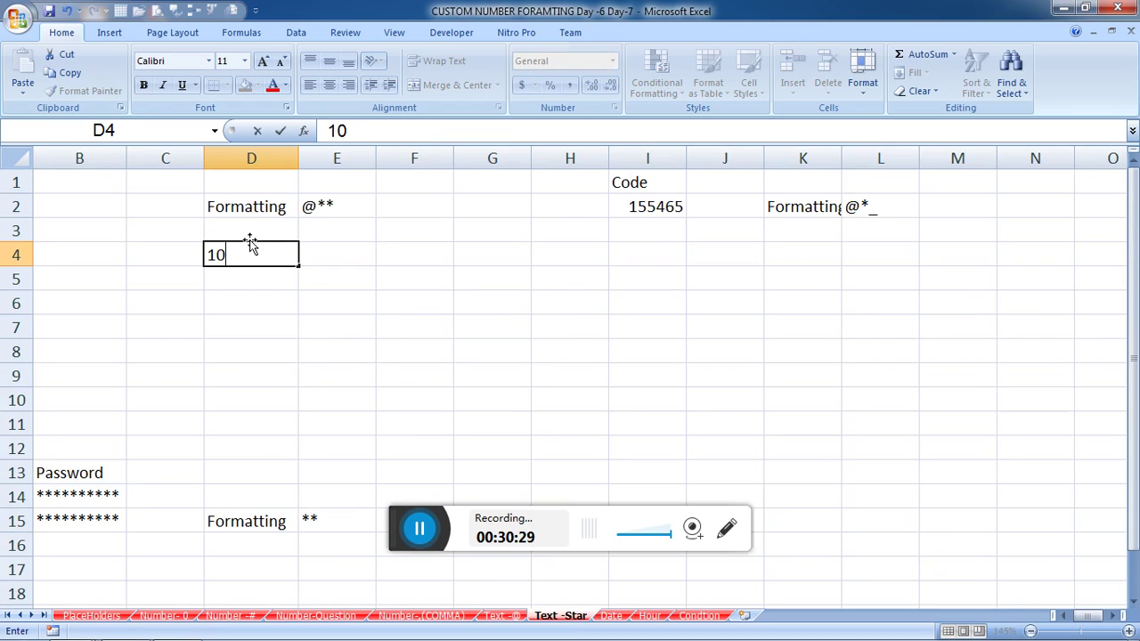
type("23")
type("###")
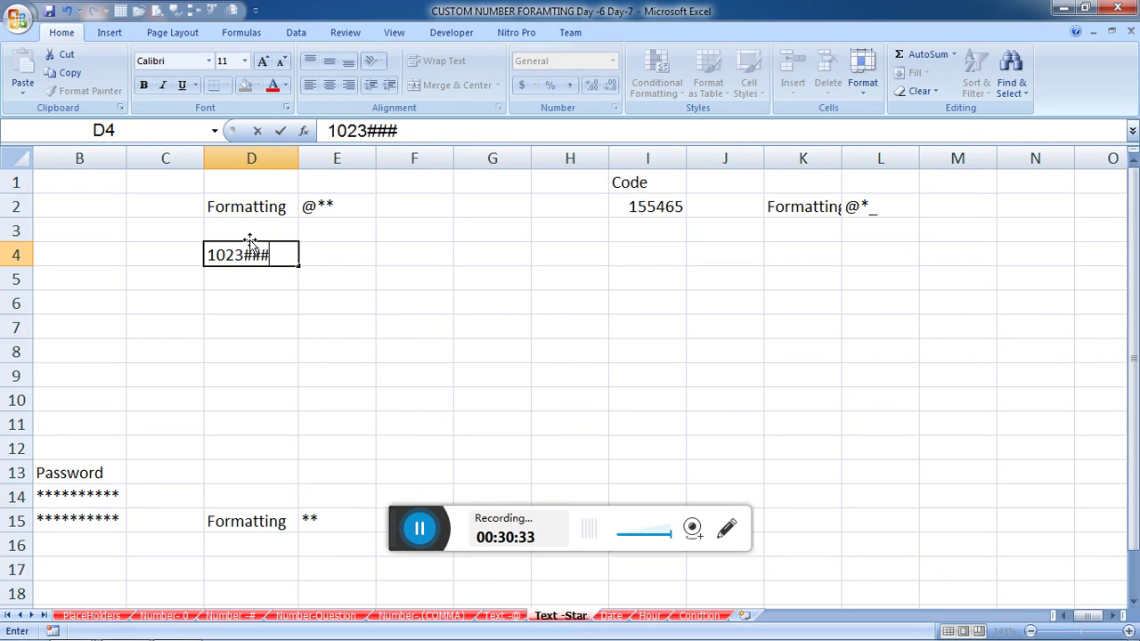
key("BackSpace")
key("BackSpace")
key("BackSpace")
type("***")
type("*******")
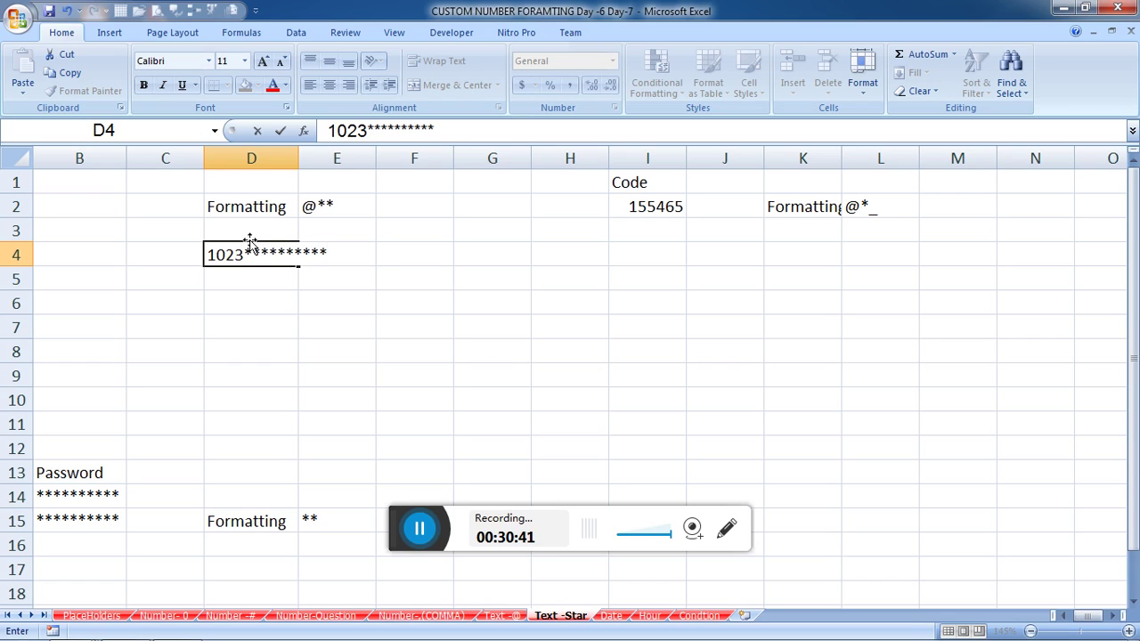
key("Return")
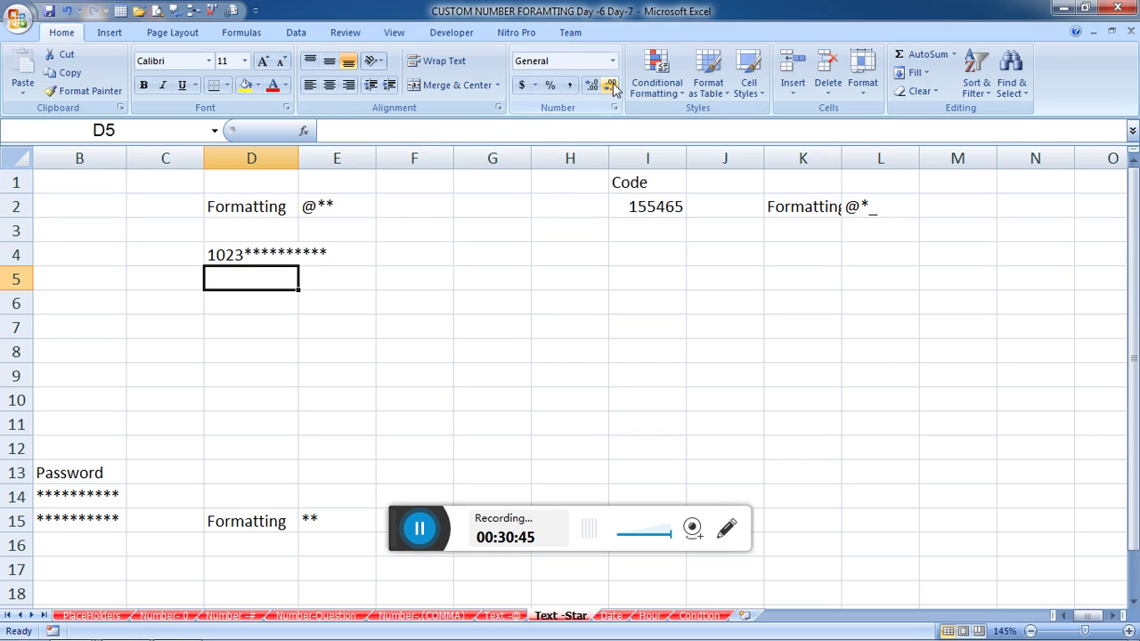
- Give cell D5 the custom format @** to fill with asterisks
left_click(613, 107)
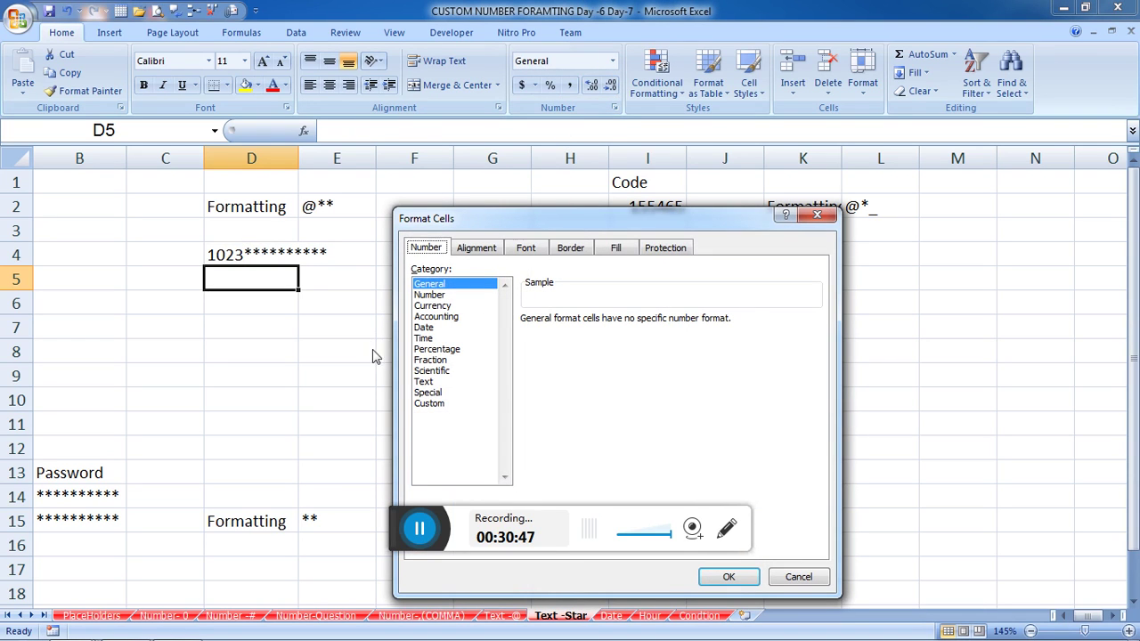
left_click(431, 404)
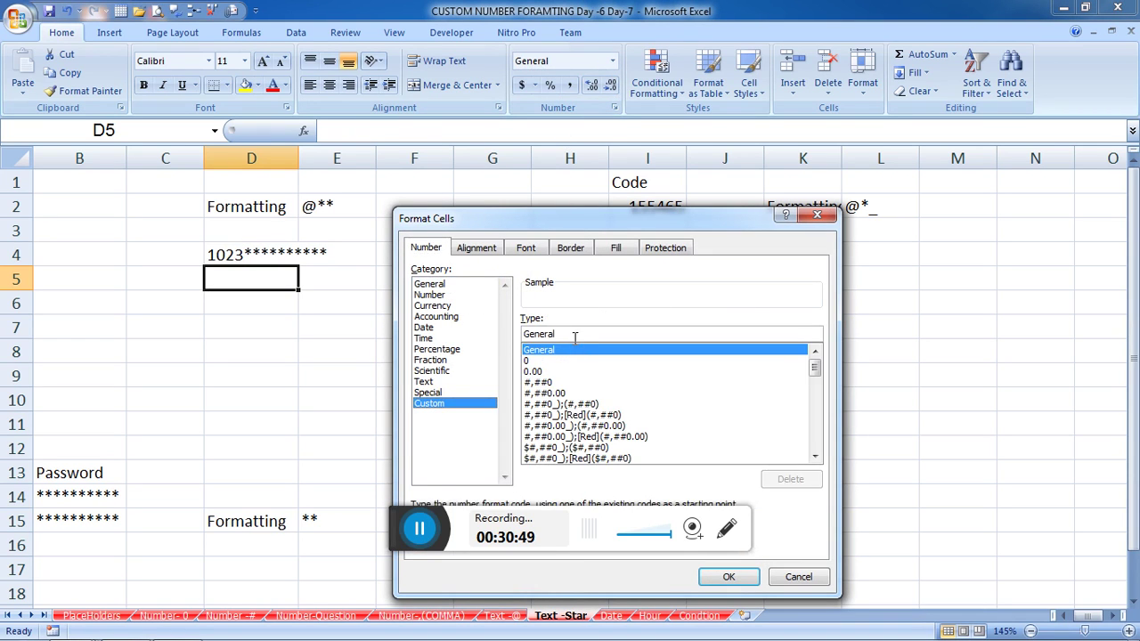
left_click_drag(551, 330, 504, 329)
type("@")
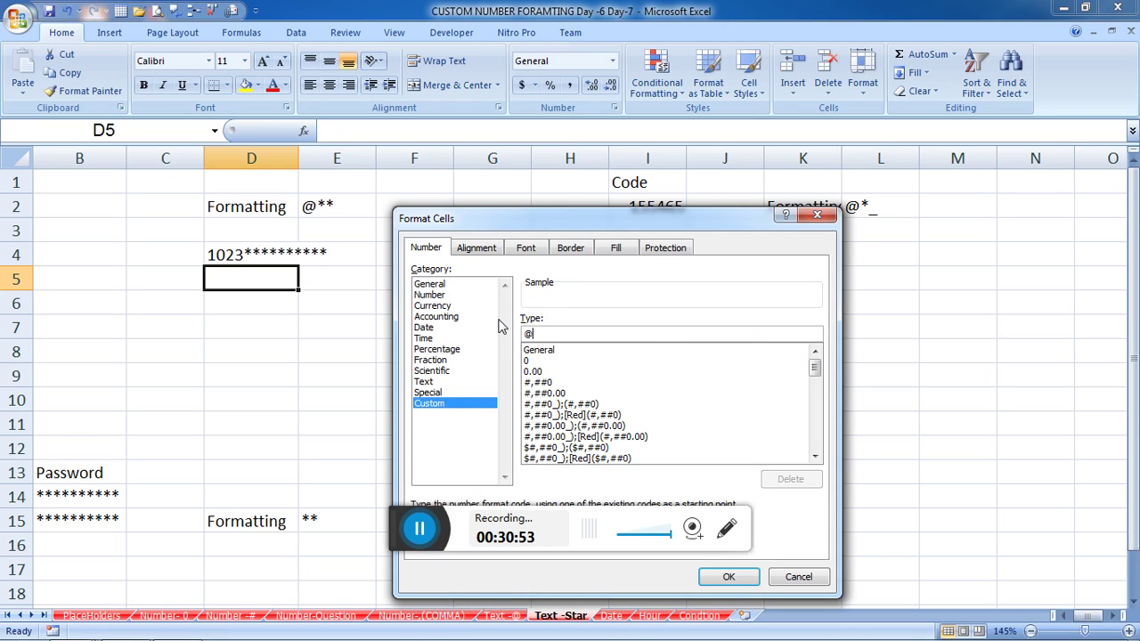
type("**")
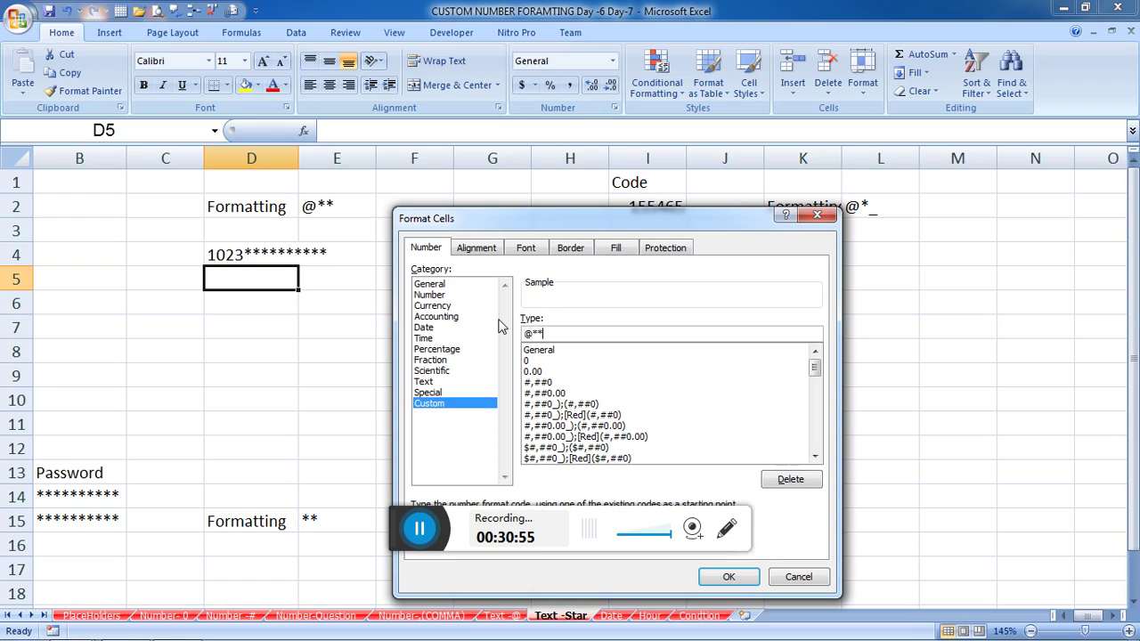
key("Return")
- Enter 123 in D5 and widen column D so more asterisks show
type("123")
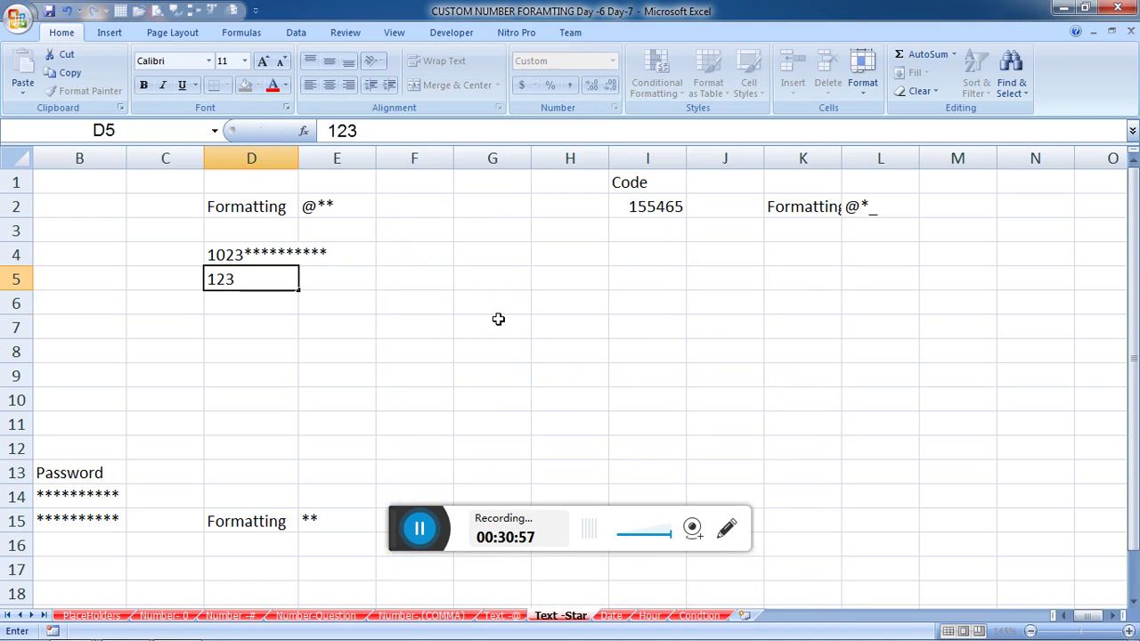
key("Return")
key("Up")
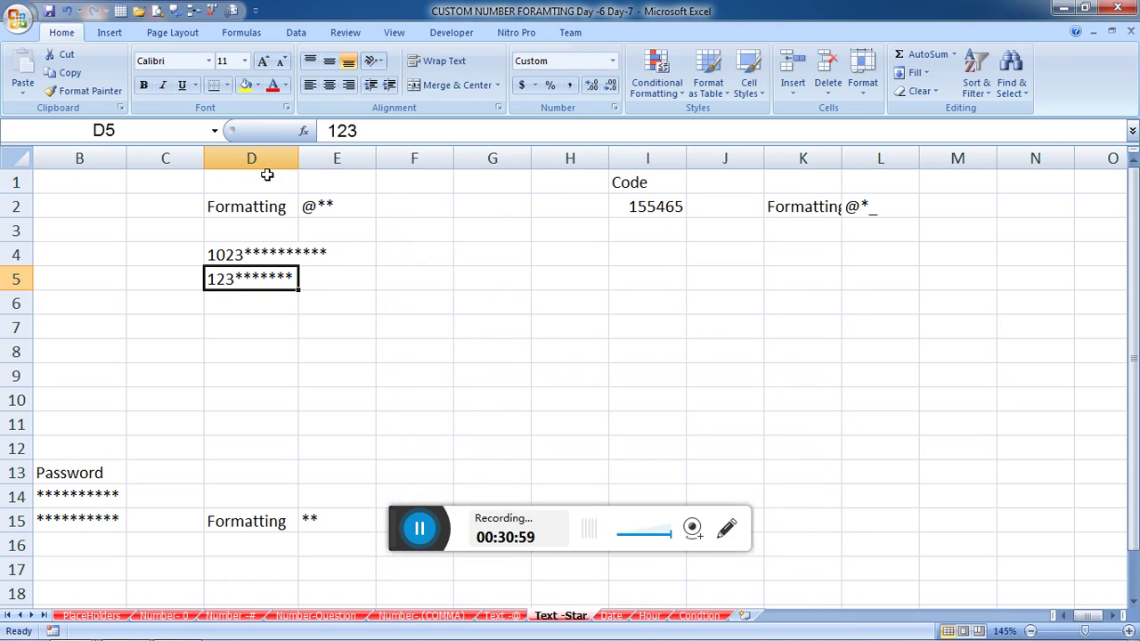
left_click_drag(304, 157, 449, 160)
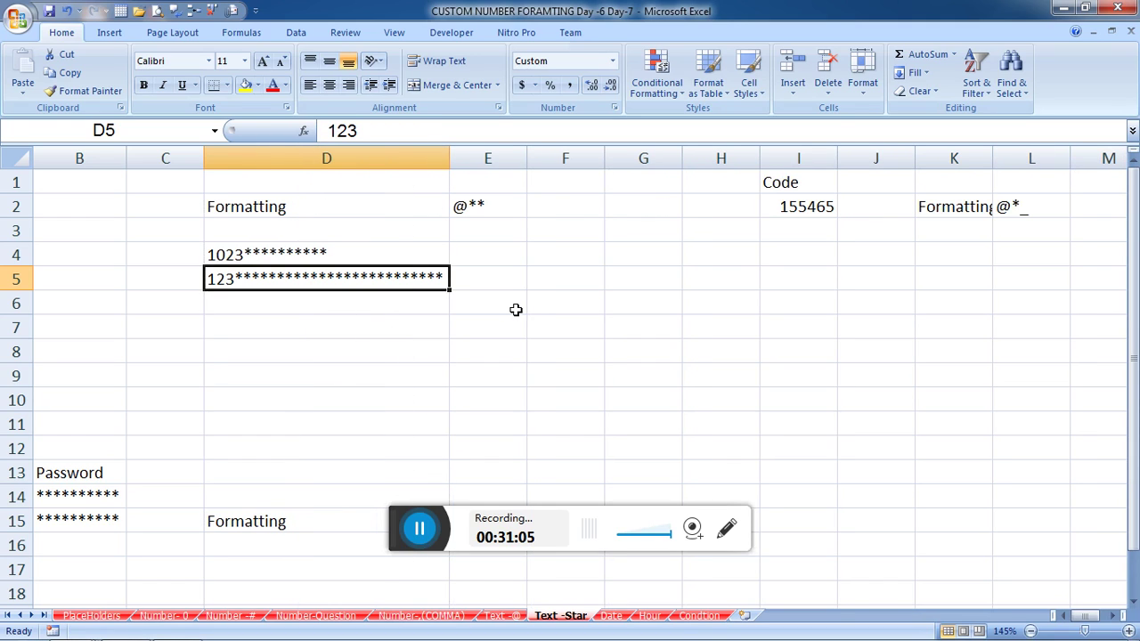
- Enter 'name' plus a long underscore line in H4 and 'NAME' in H6
key("Up")
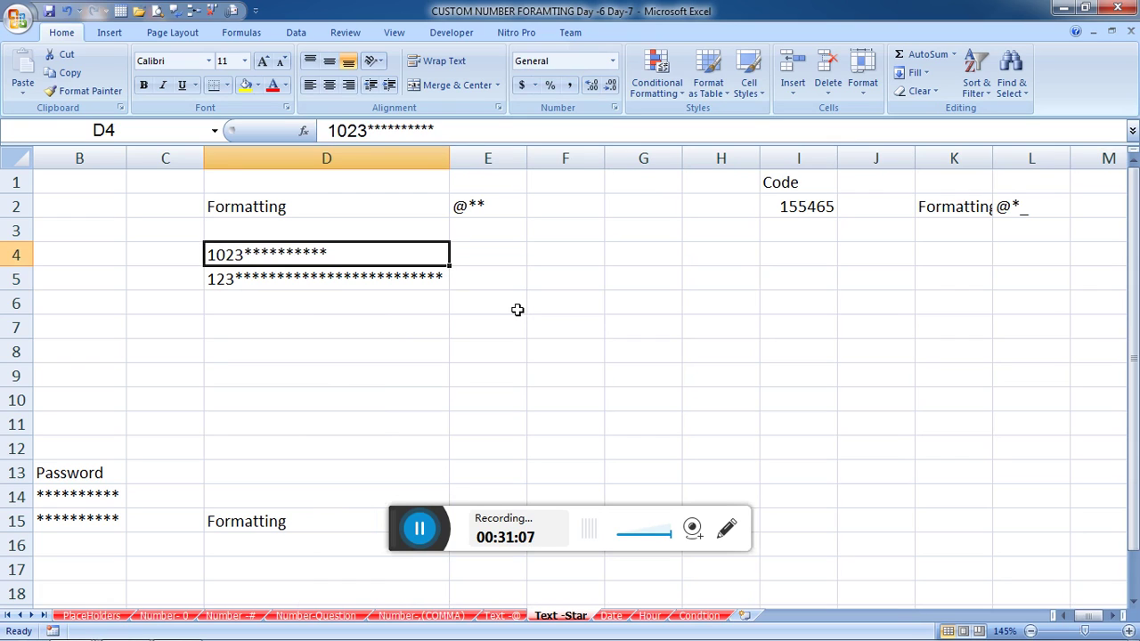
key("Right")
key("Right")
key("Right")
key("Right")
type("n")
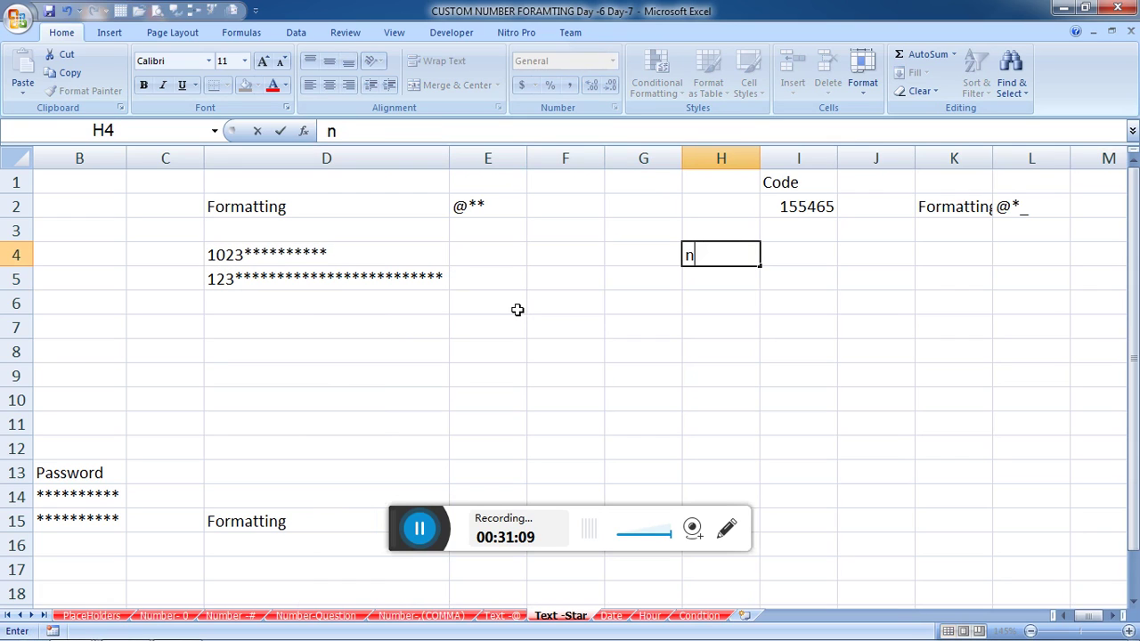
type("ame_")
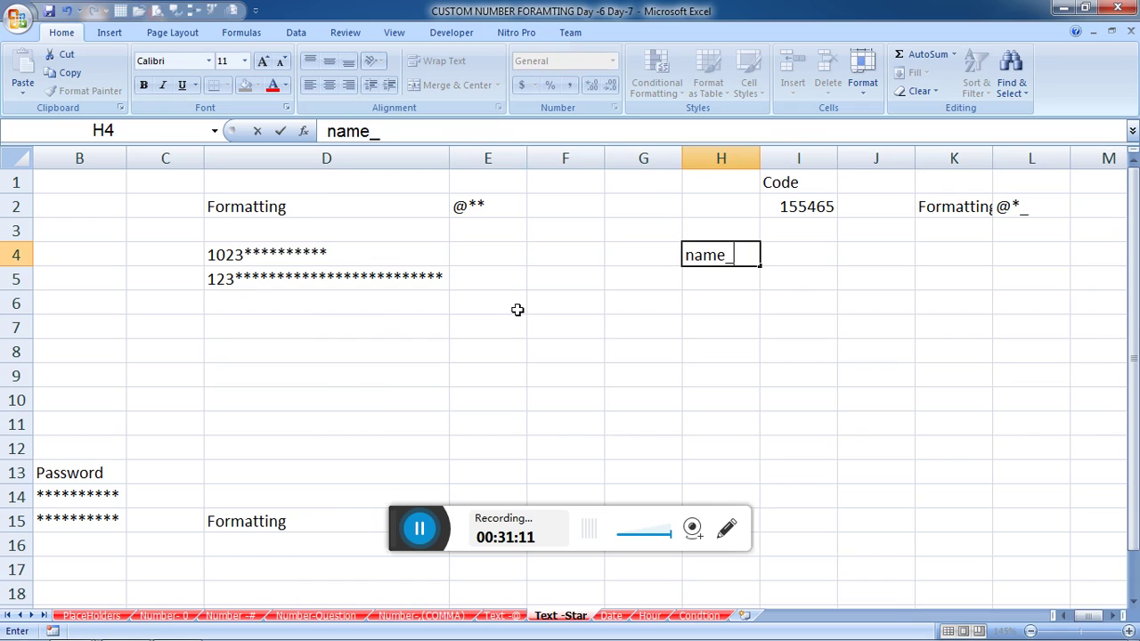
type("_____________________________")
key("Return")
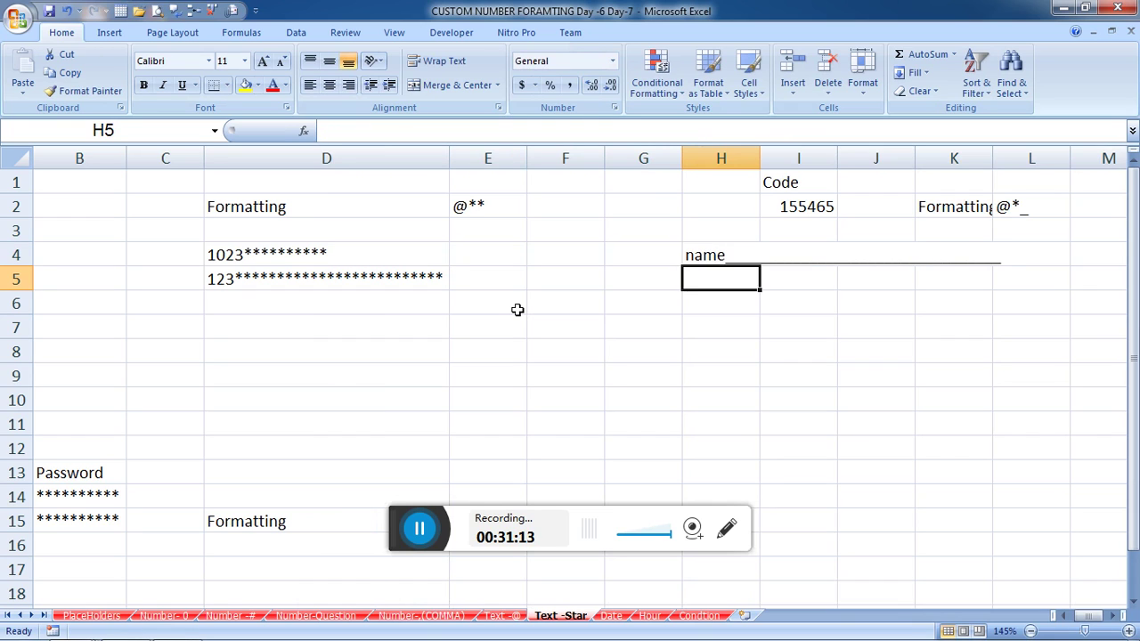
key("Return")
type("NAME")
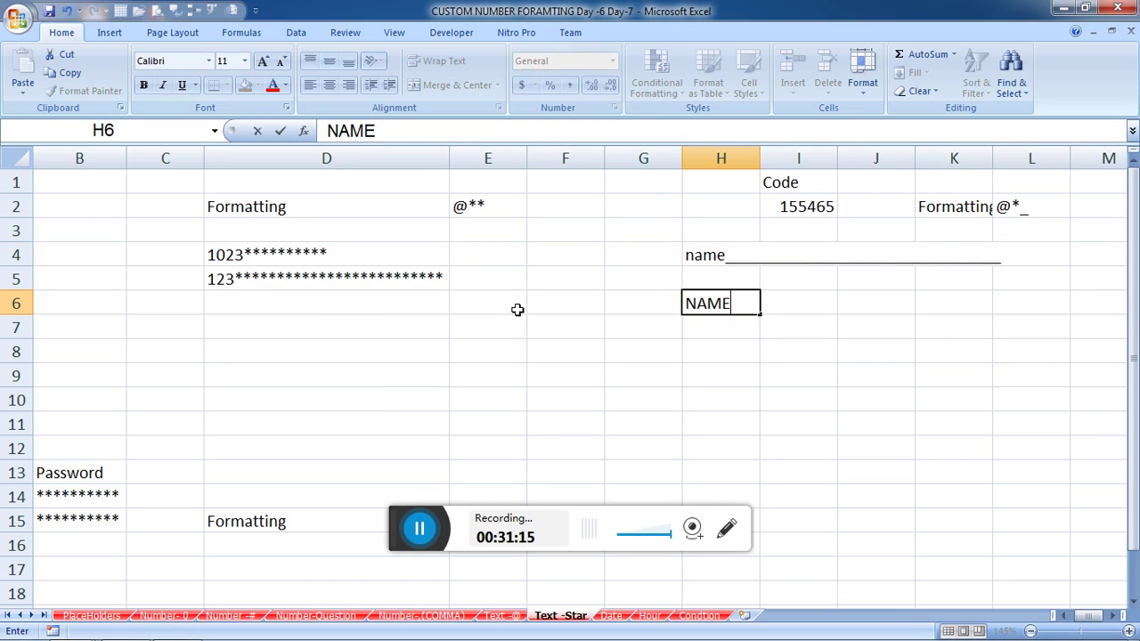
key("Return")
key("Up")
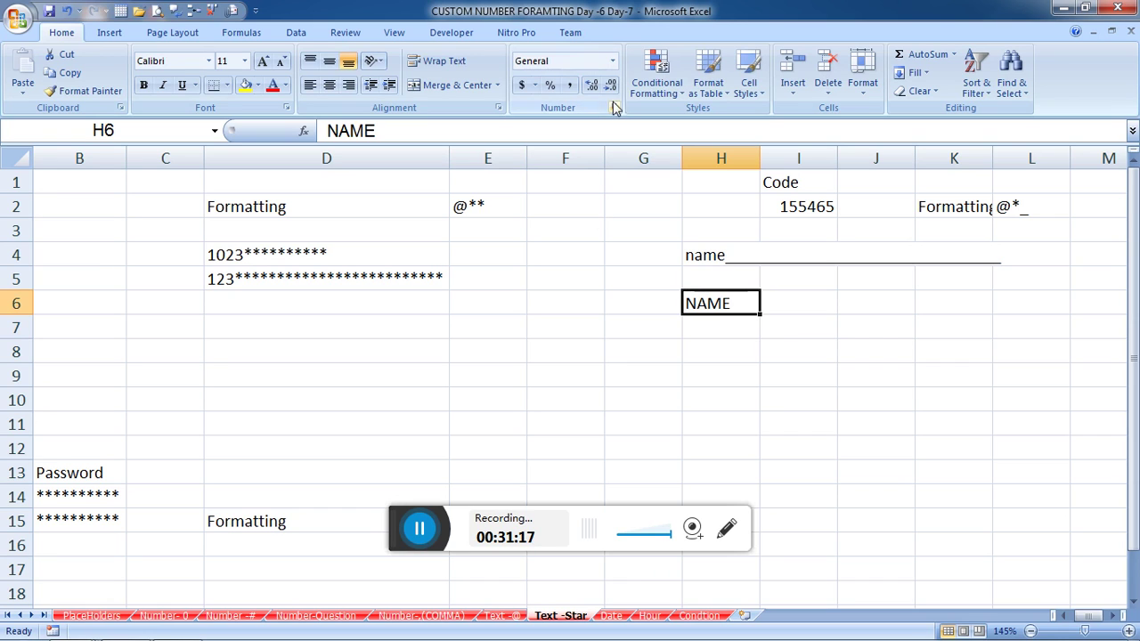
- Apply the @*_ custom format to H6 so underscores follow NAME
left_click(613, 107)
left_click(423, 404)
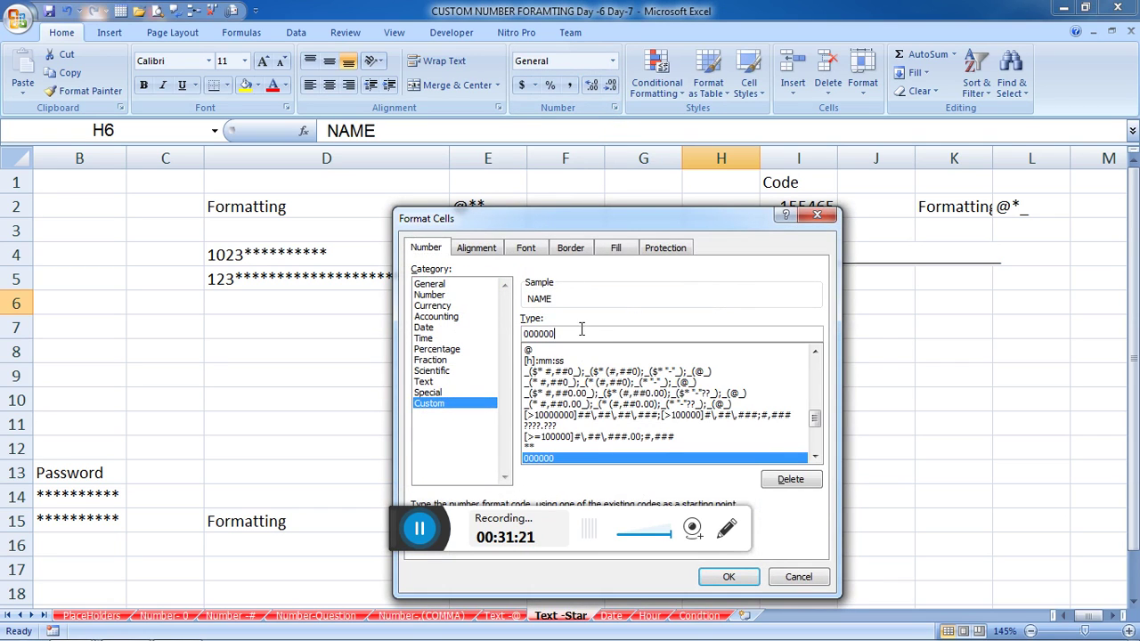
left_click_drag(581, 331, 497, 324)
type("\"")
key("BackSpace")
key("BackSpace")
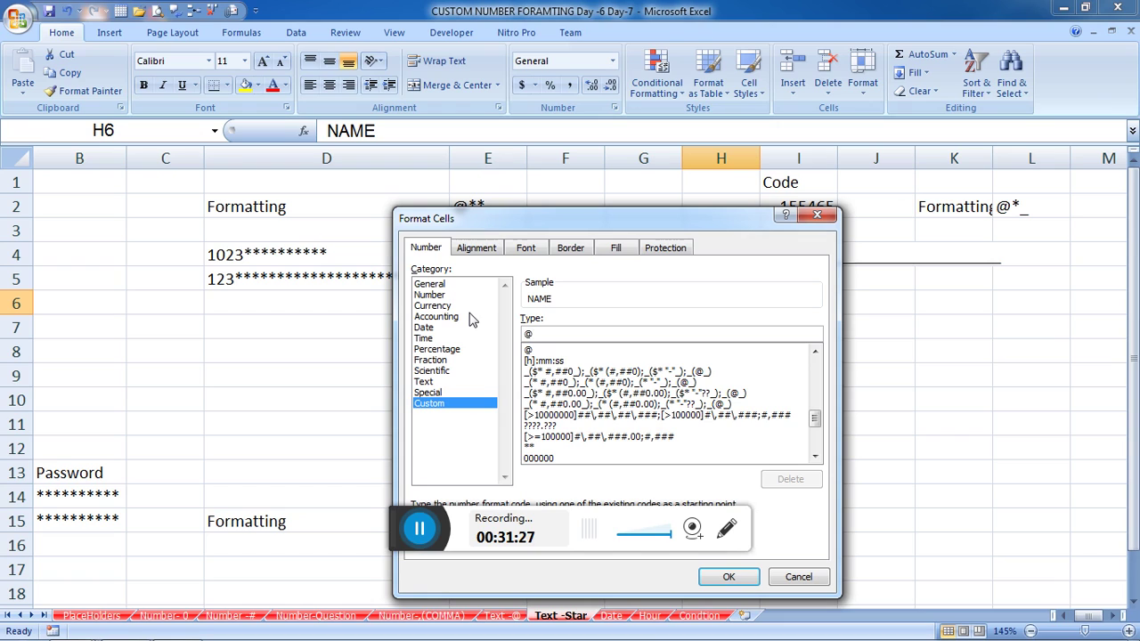
type("*")
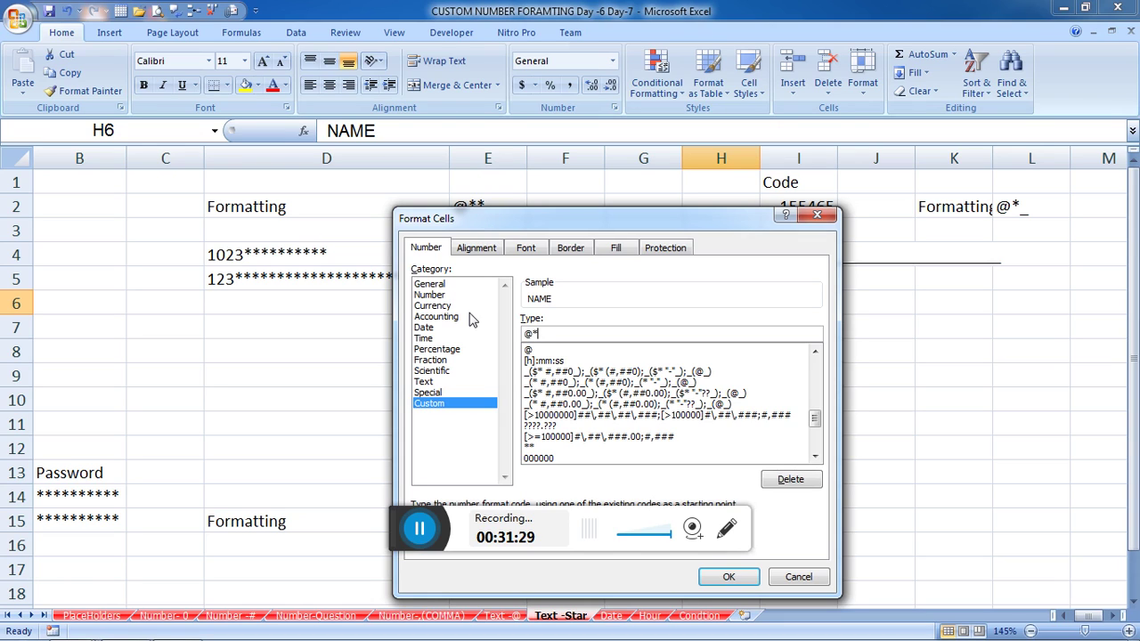
type("_")
key("Return")
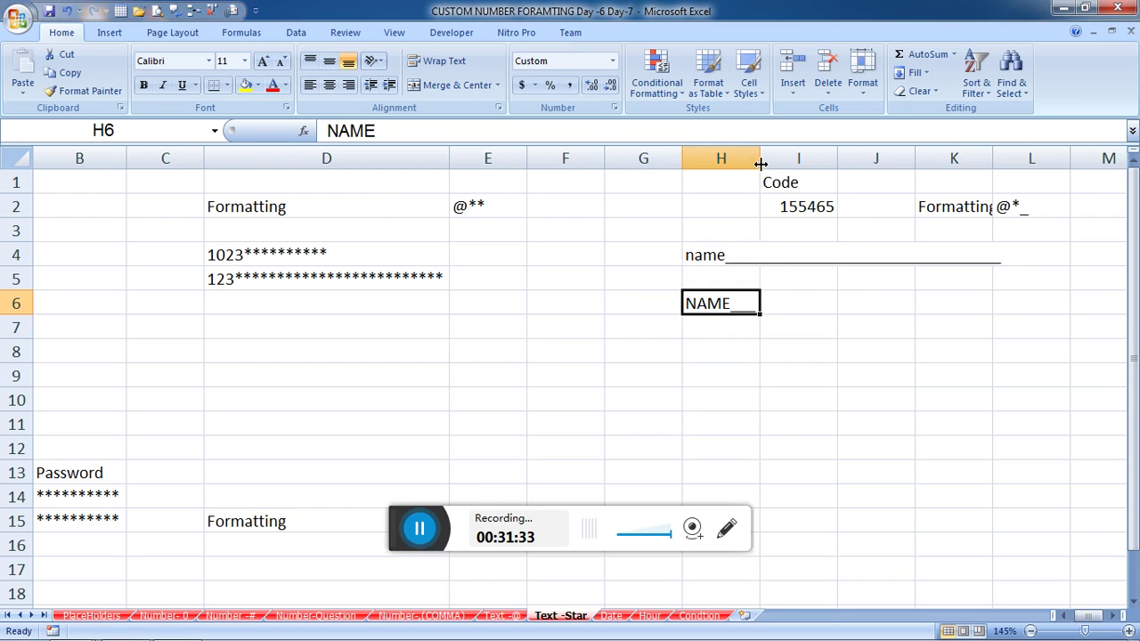
- Widen column H and hide the empty columns F and G
left_click_drag(759, 161, 786, 173)
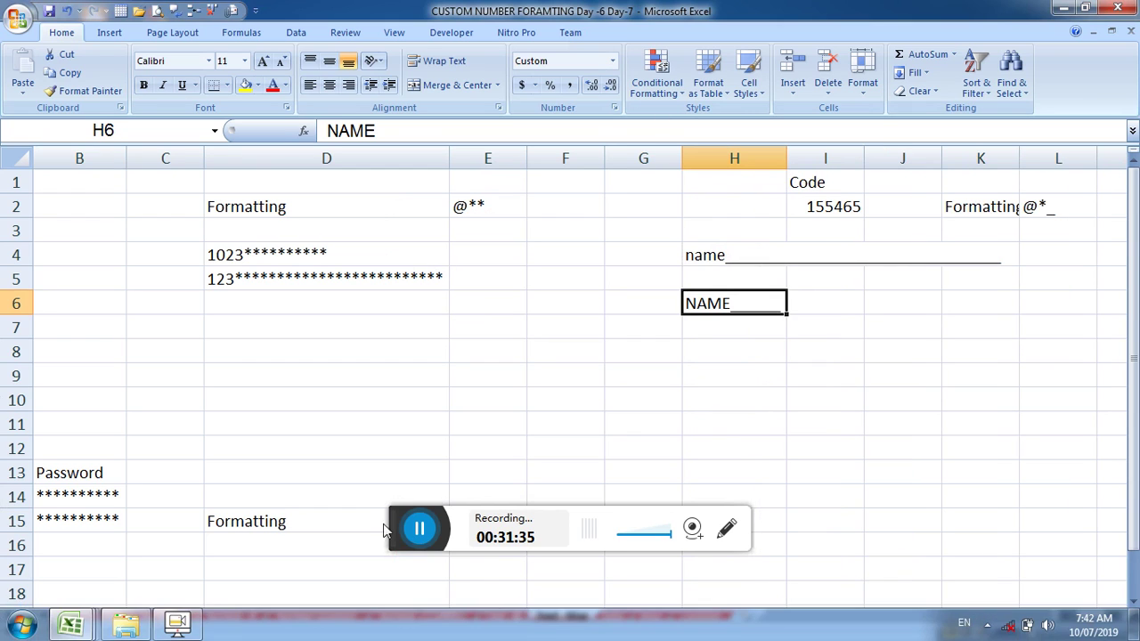
left_click(760, 404)
left_click_drag(682, 158, 517, 191)
left_click_drag(620, 160, 873, 169)
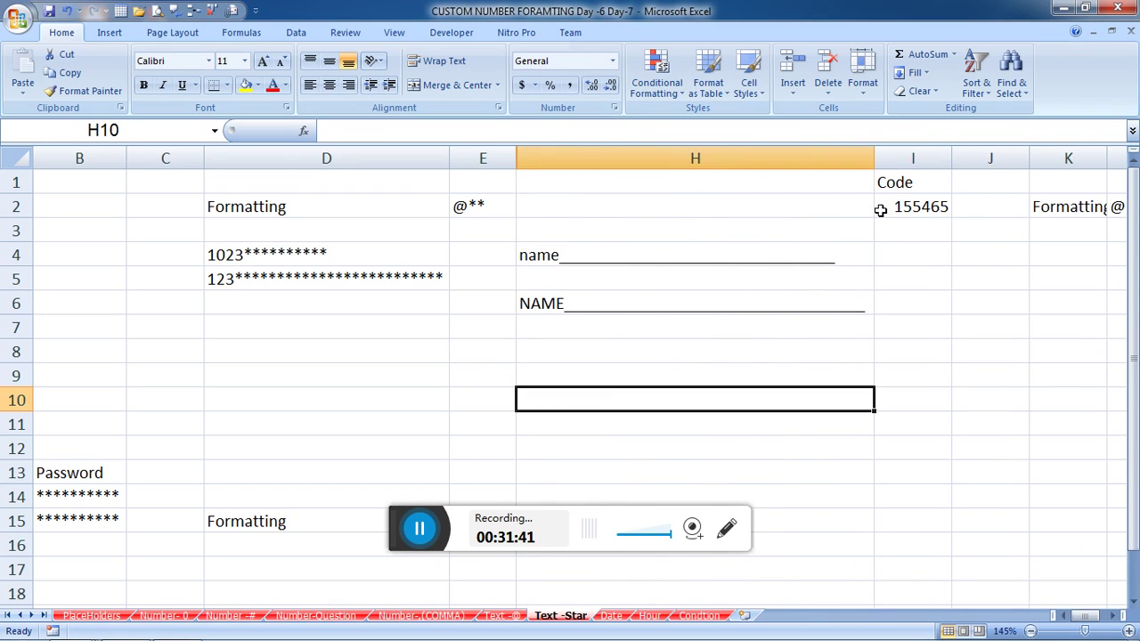
left_click(733, 376)
key("Left")
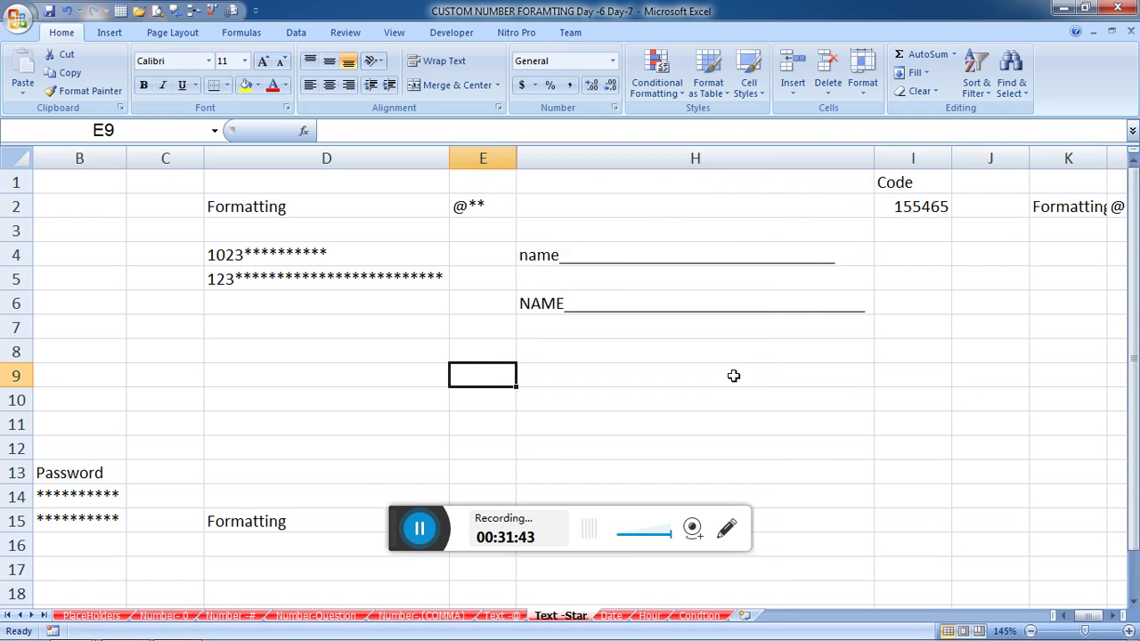
key("Left")
key("Left")
key("Left")
key("Down")
key("Down")
key("Down")
key("Down")
key("Up")
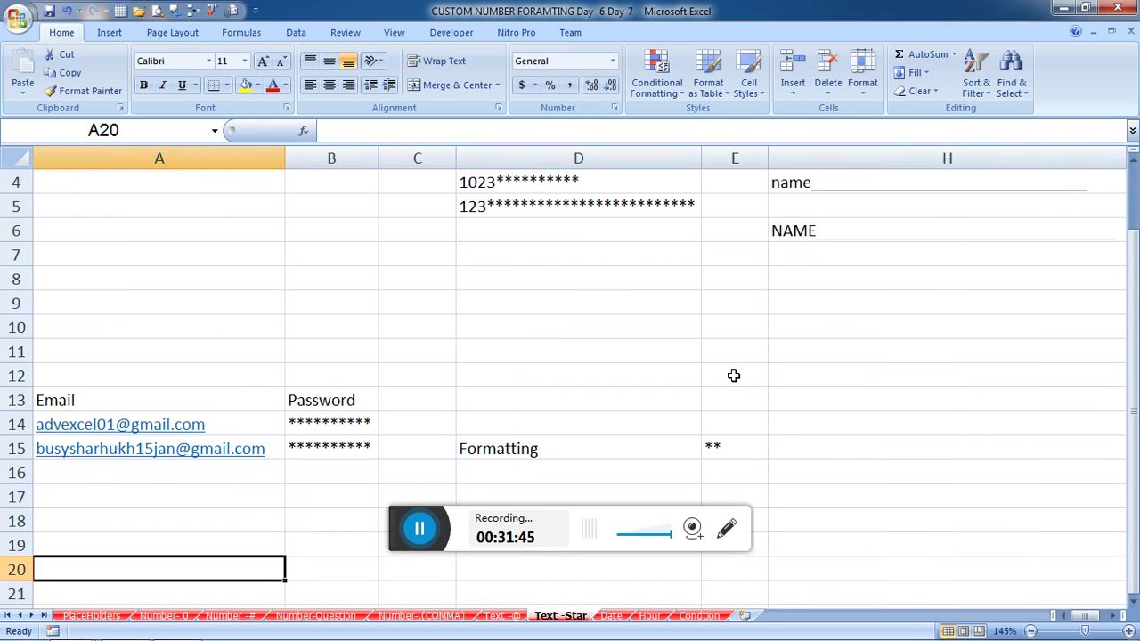
key("Up")
key("Up")
key("Up")
key("Up")
key("Up")
key("Up")
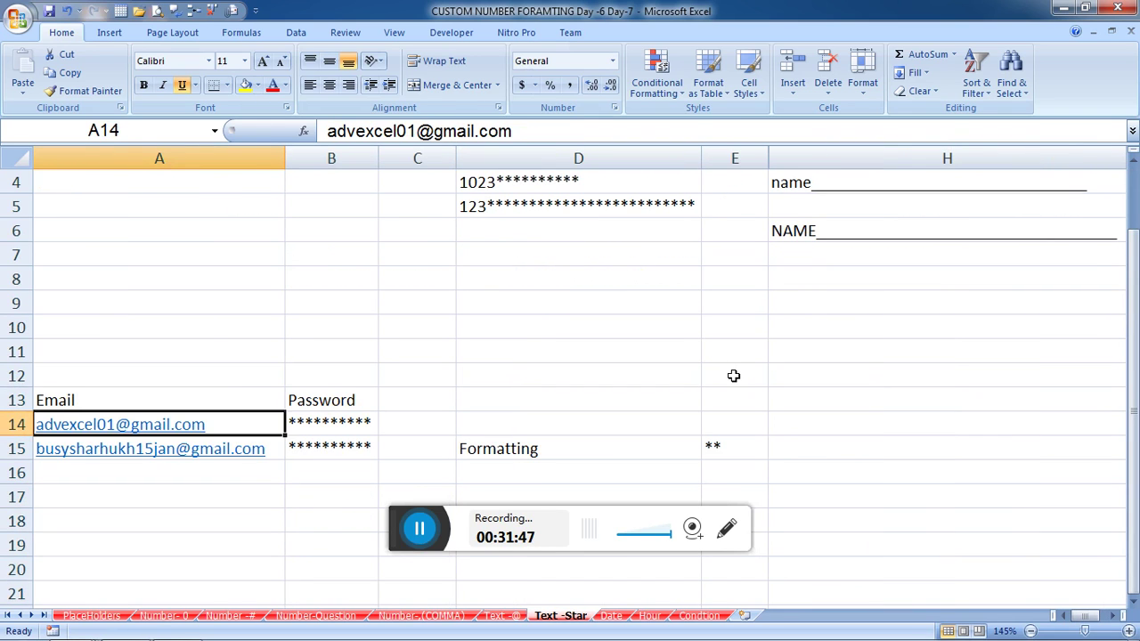
key("Right")
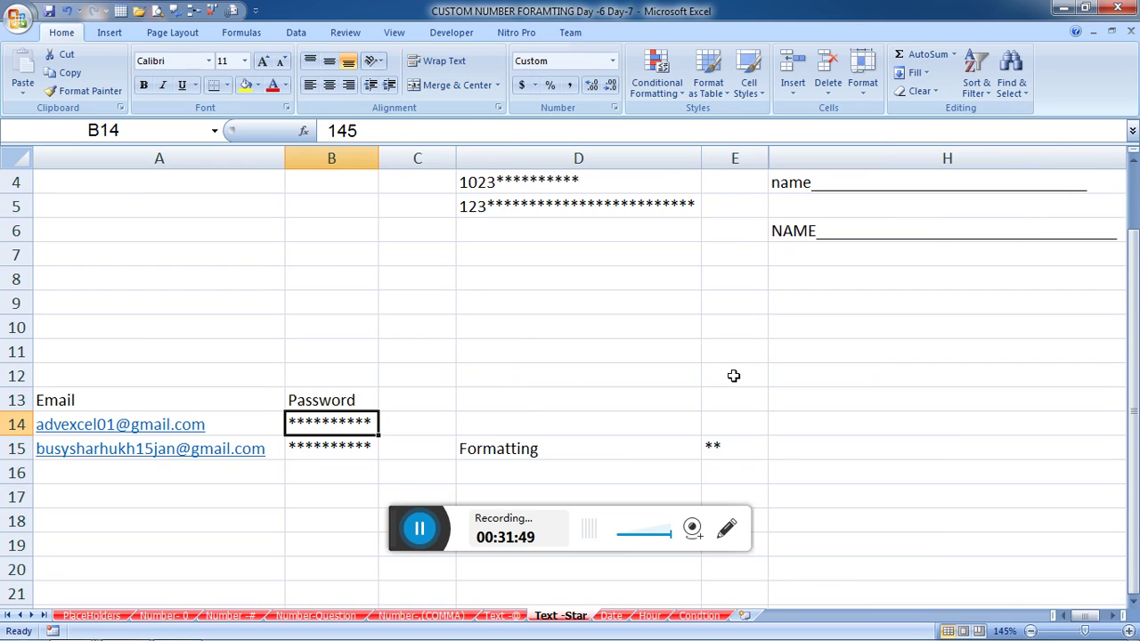
key("Left")
key("Right")
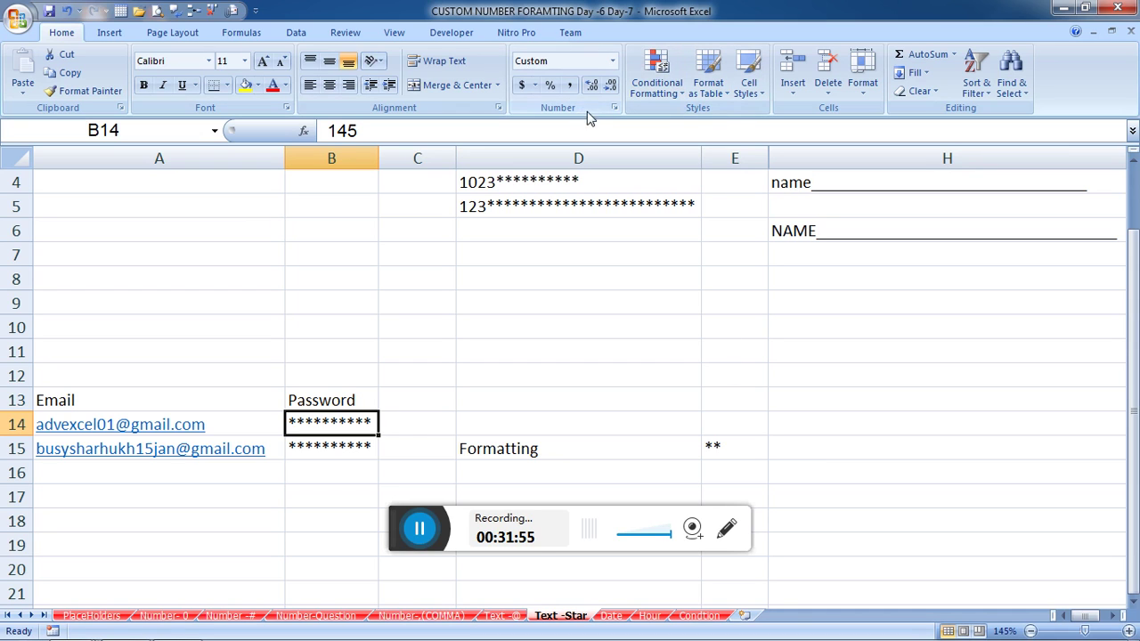
left_click(613, 108)
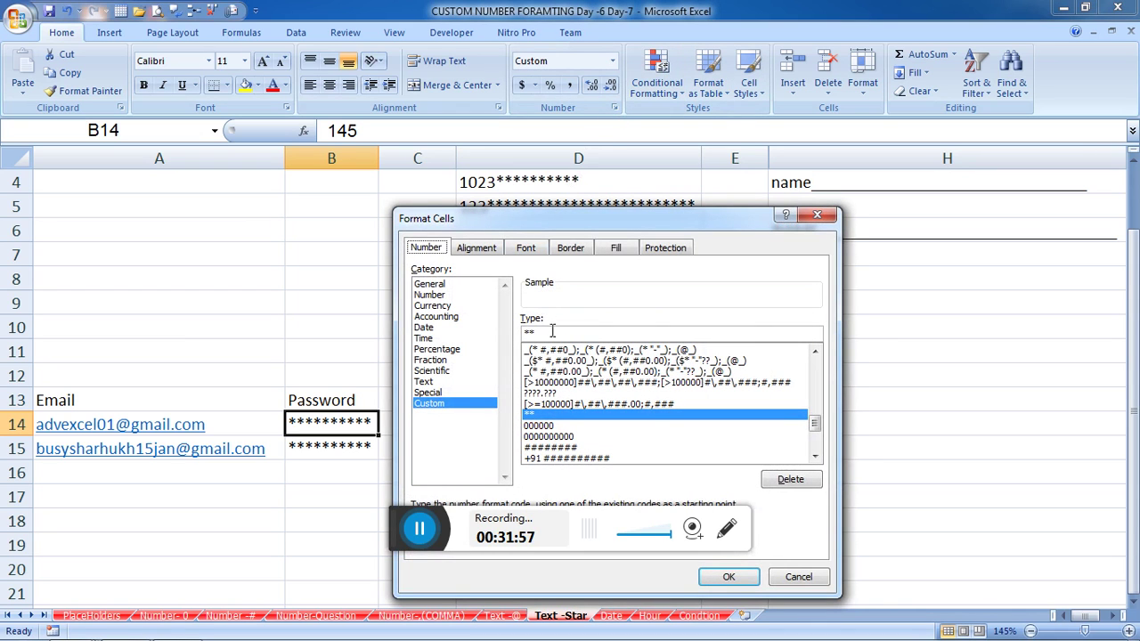
left_click(708, 579)
scroll(693, 532, "down", 4)
scroll(503, 417, "up", 2)
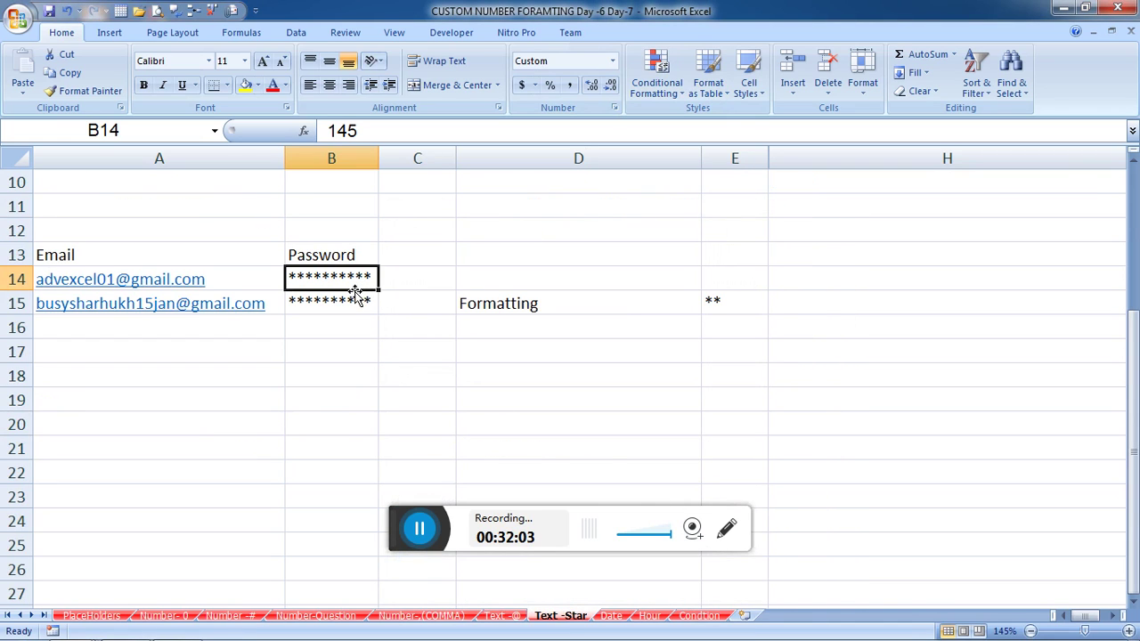
scroll(268, 308, "up", 3)
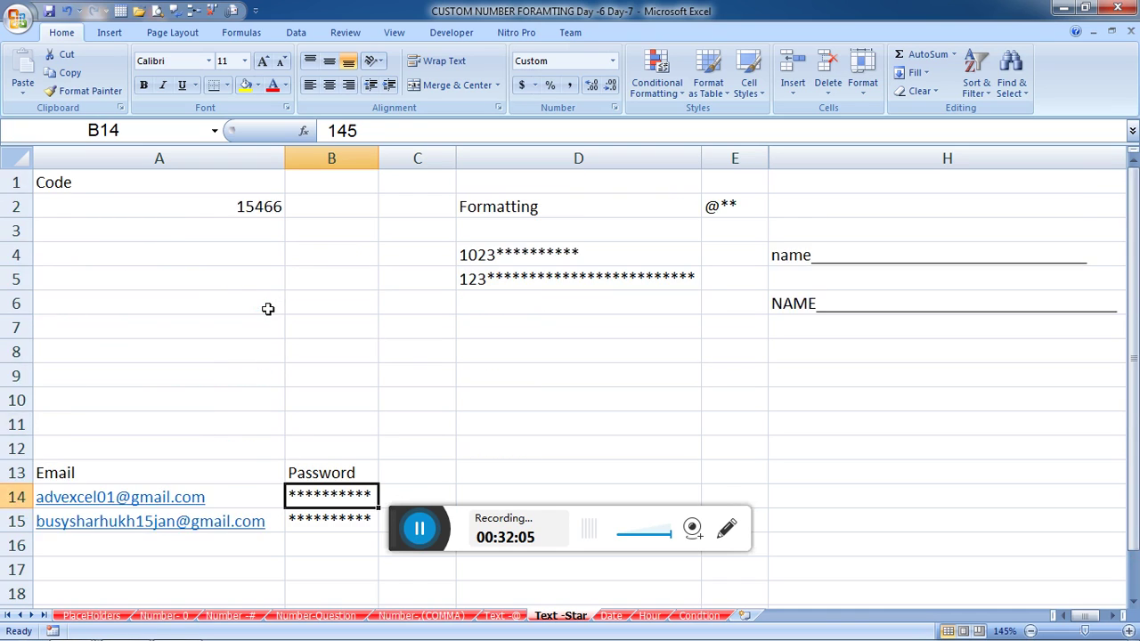
scroll(268, 308, "down", 3)
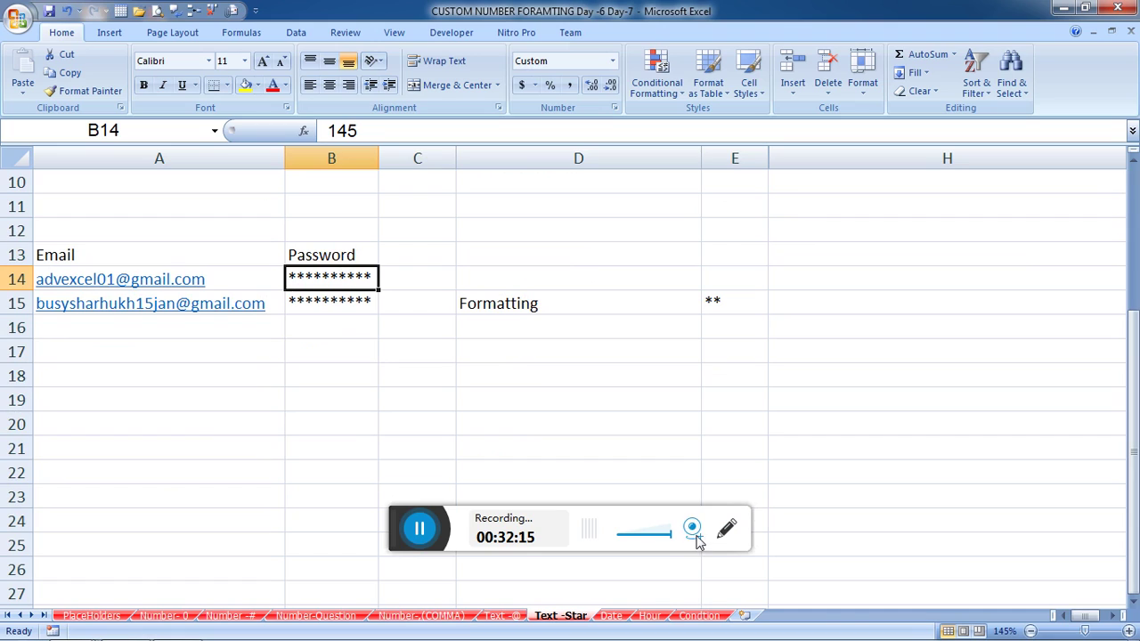
left_click(418, 529)
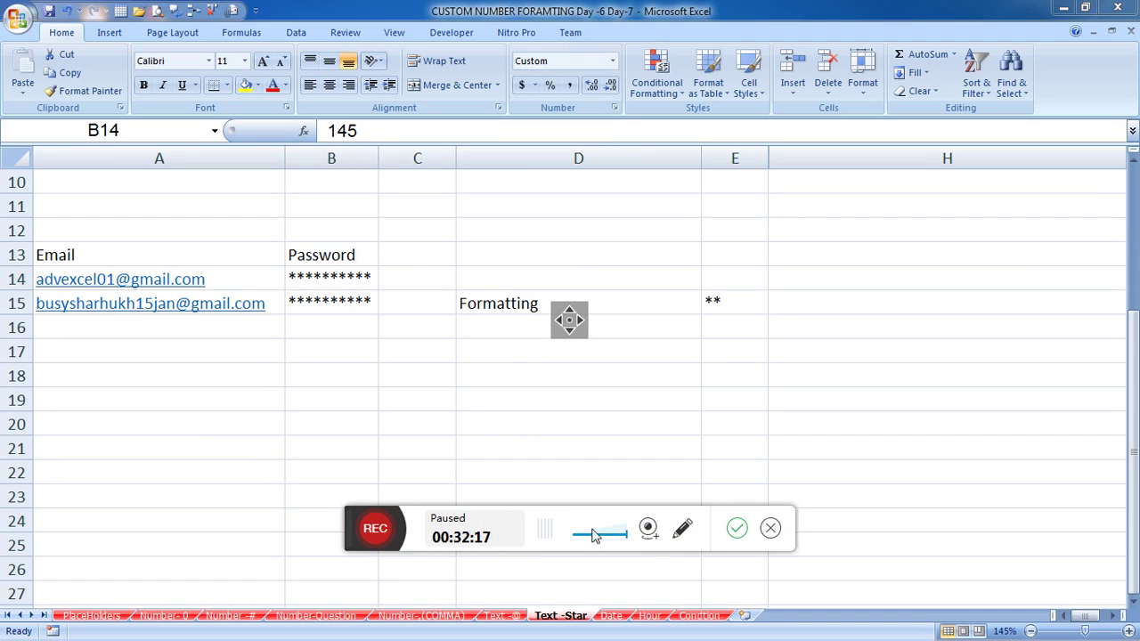
left_click(737, 529)
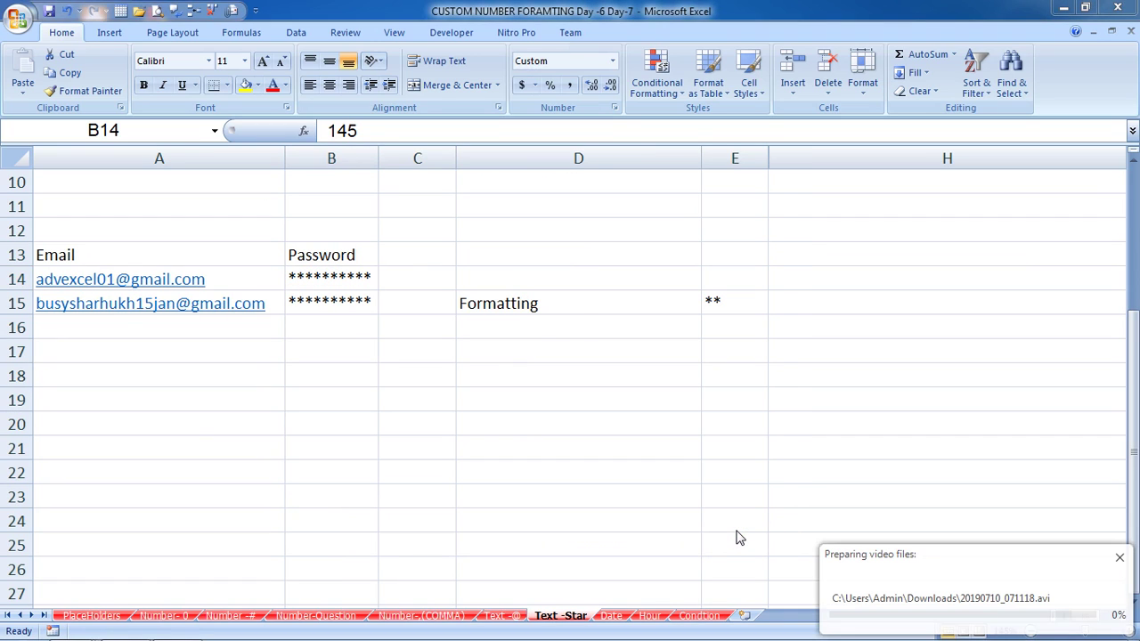